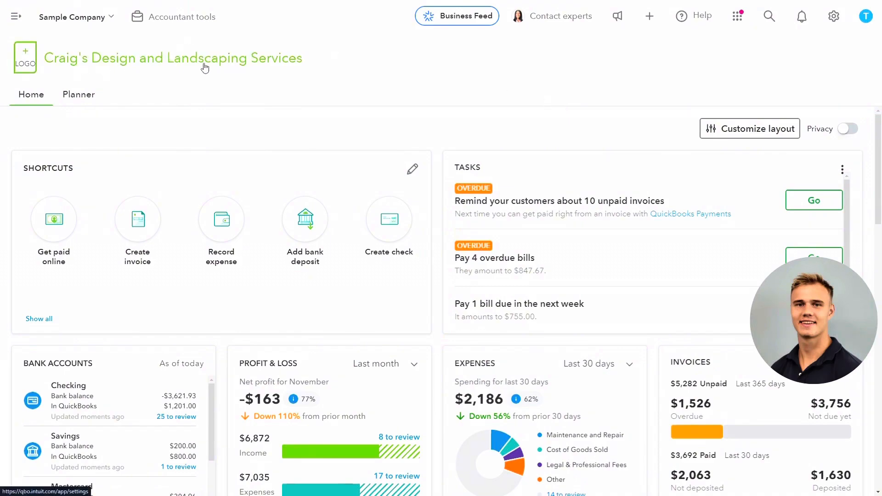
Open the chart of accounts in the company's transactions area.
click(16, 17)
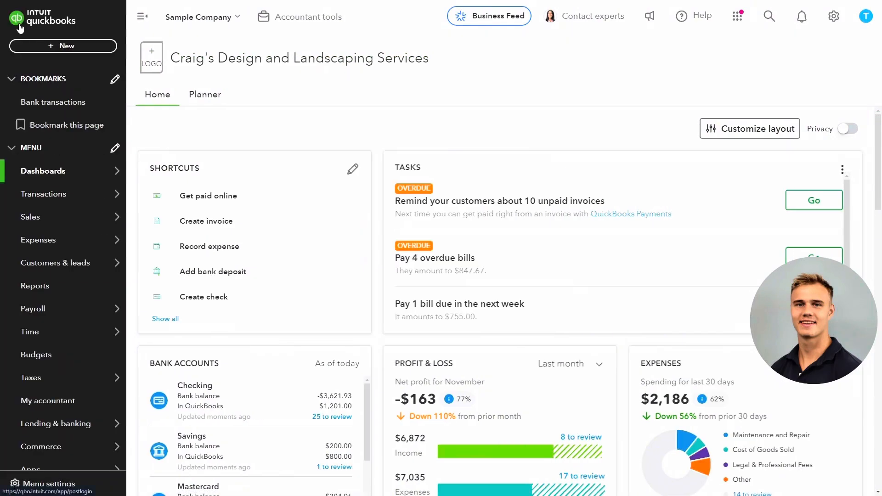
mouse_move(48, 197)
click(132, 195)
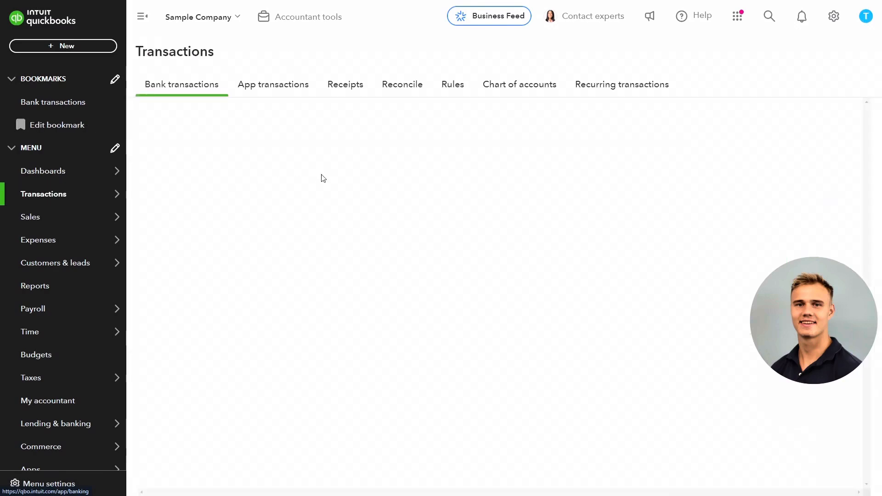
click(507, 87)
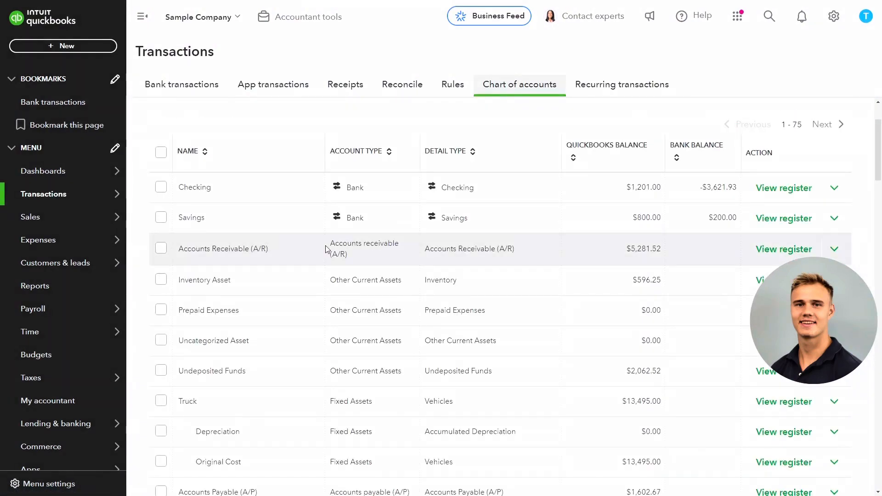
Examine the Opening Balance Equity and Retained Earnings entries in the chart of accounts.
scroll(326, 250, down, 6)
scroll(325, 249, down, 2)
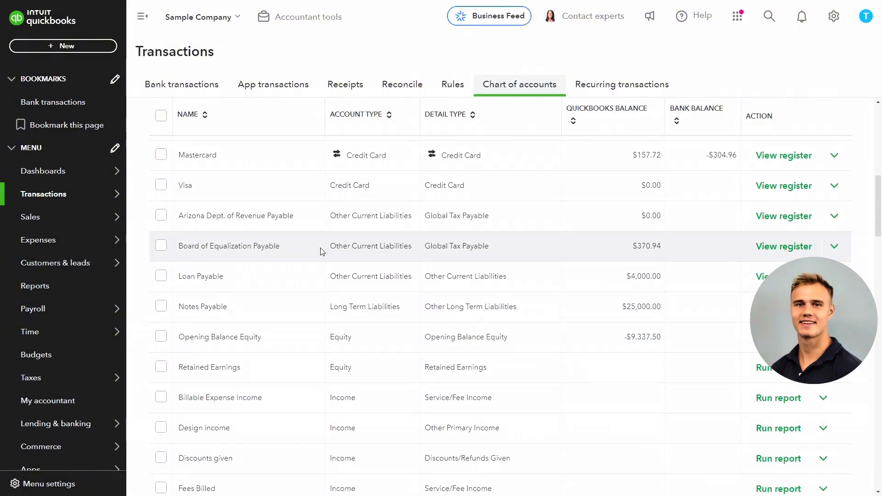
drag(186, 335, 254, 335)
drag(194, 367, 237, 377)
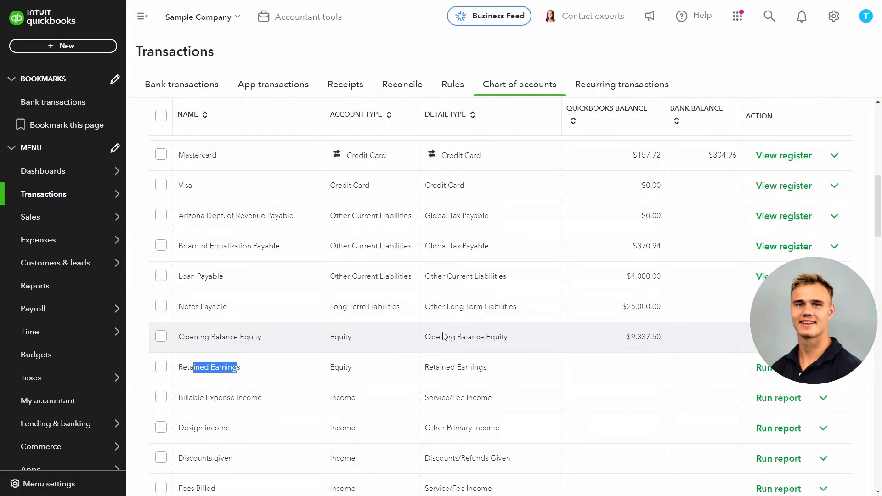
Start a new account, enter the partner's full name as the account name, and set the account type to Equity.
scroll(525, 309, up, 4)
scroll(525, 309, up, 5)
click(799, 124)
click(606, 70)
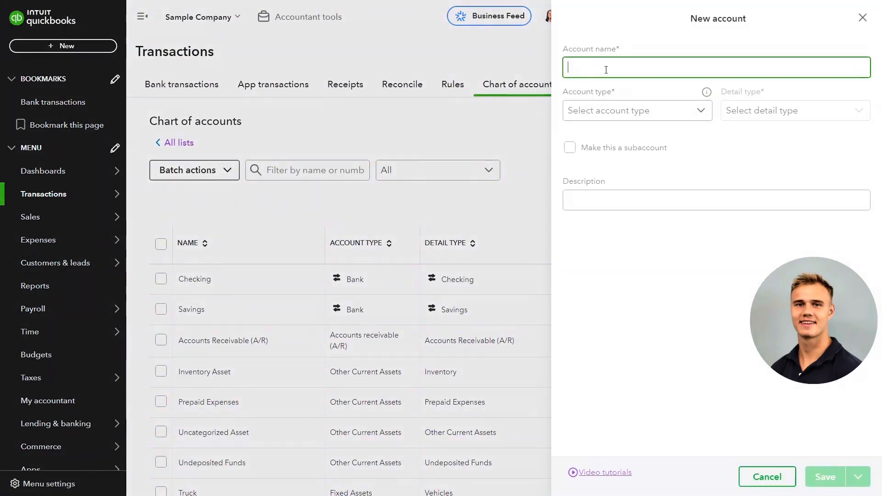
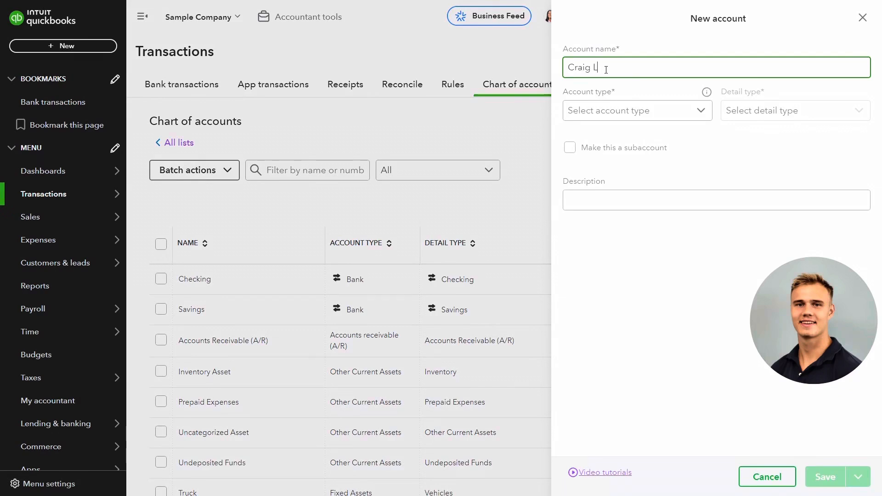
click(628, 108)
scroll(622, 181, down, 3)
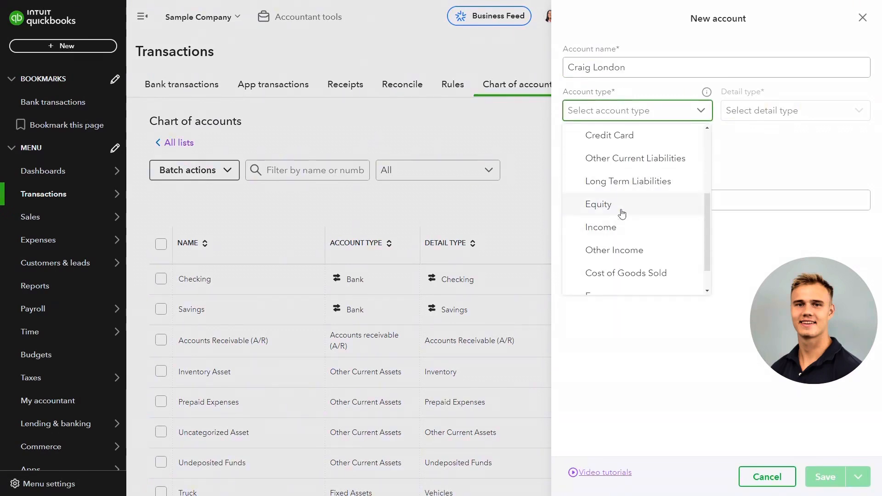
click(622, 213)
Set the partner account's detail type to Partner's Equity and save the account.
click(759, 110)
scroll(734, 178, down, 2)
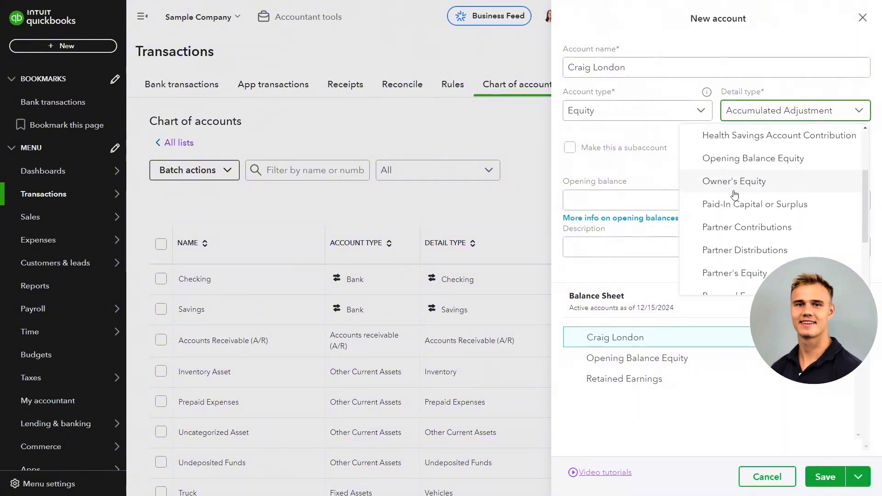
scroll(735, 193, down, 2)
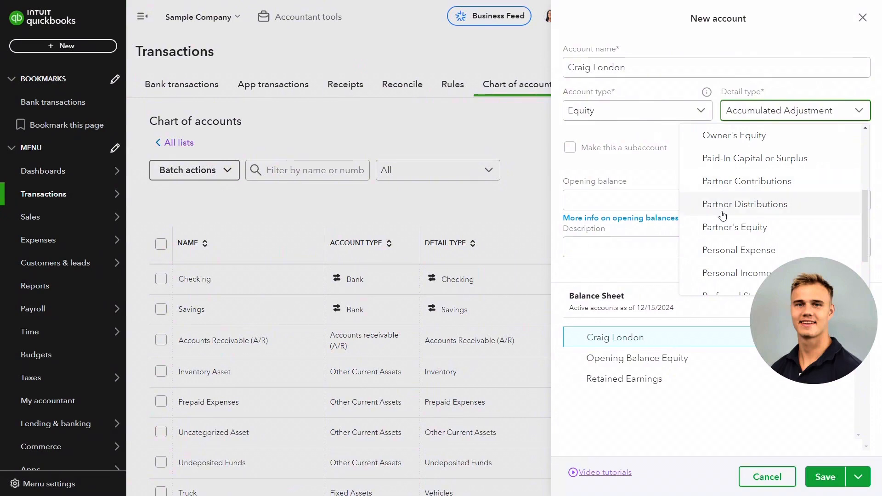
click(720, 227)
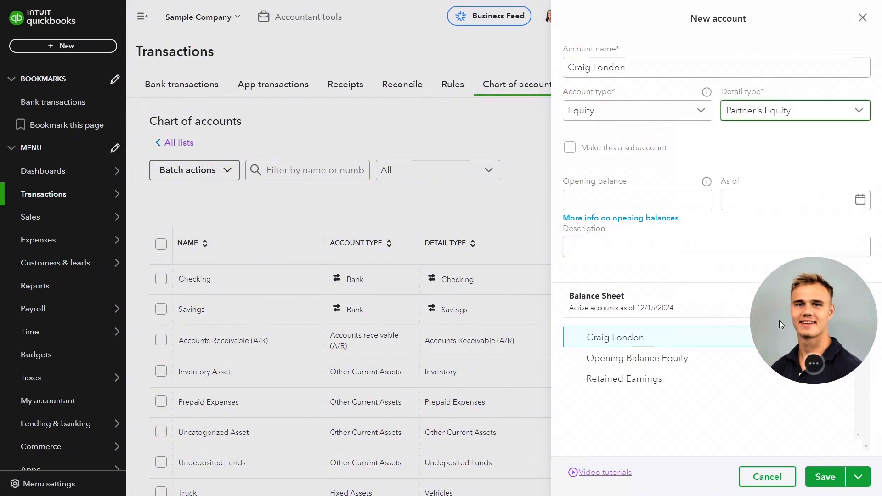
click(616, 193)
click(809, 474)
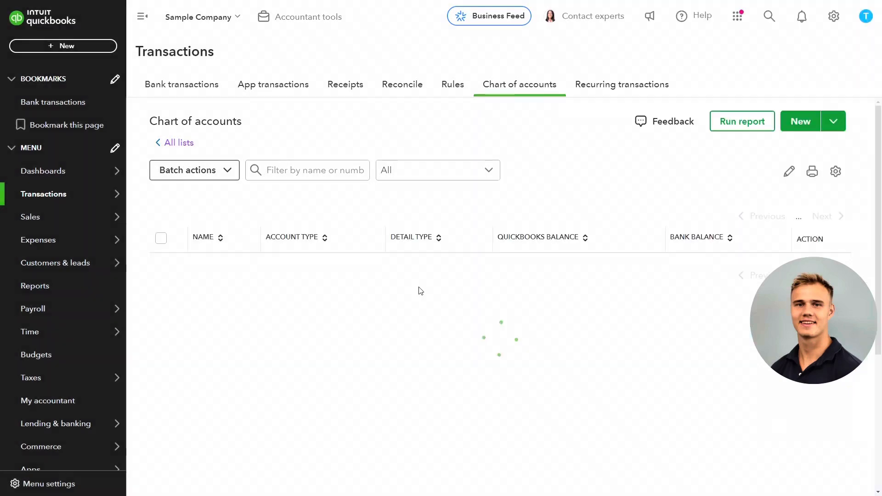
Start a new account named Distributions with account type Equity and detail type Partner Distributions.
click(802, 131)
click(595, 69)
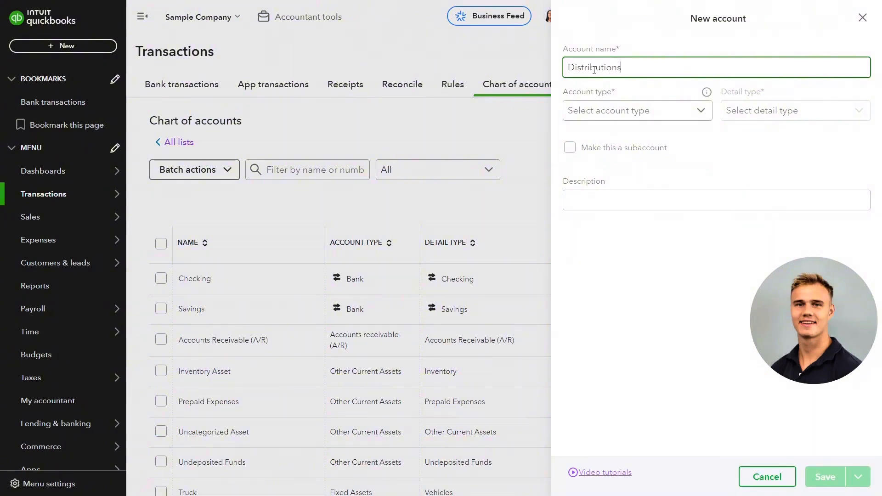
click(615, 111)
scroll(620, 205, down, 4)
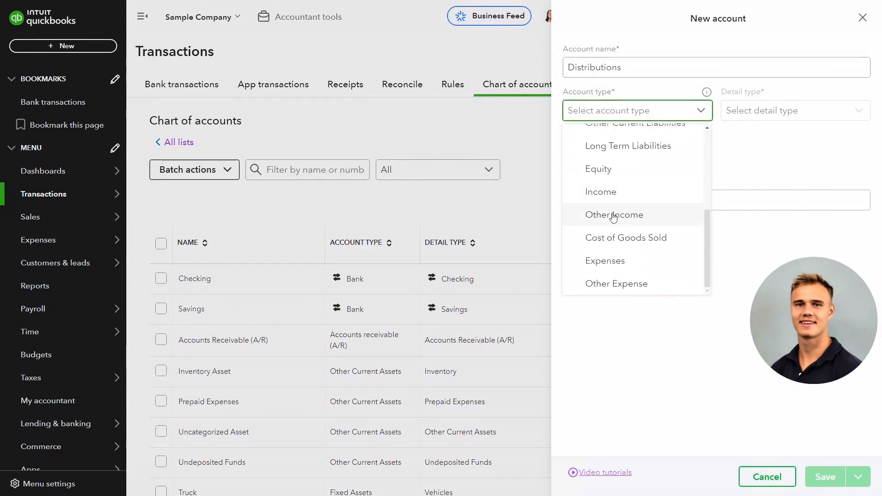
click(598, 169)
click(790, 110)
scroll(726, 214, down, 3)
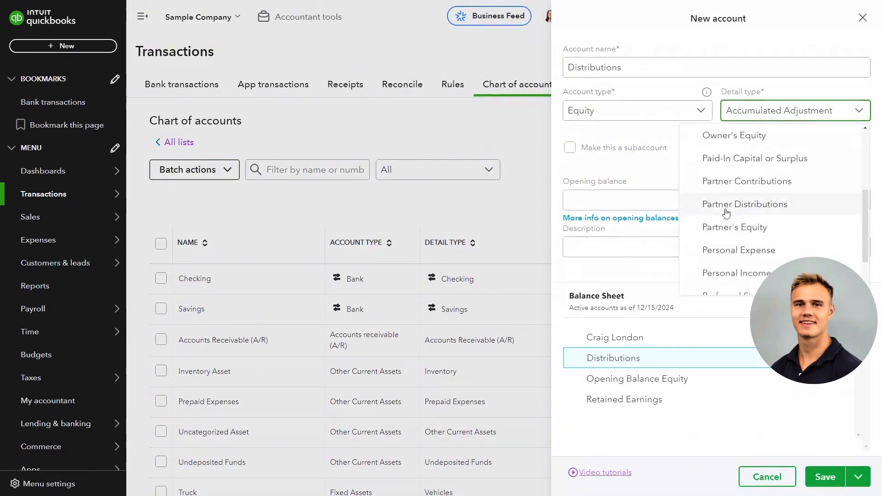
click(728, 206)
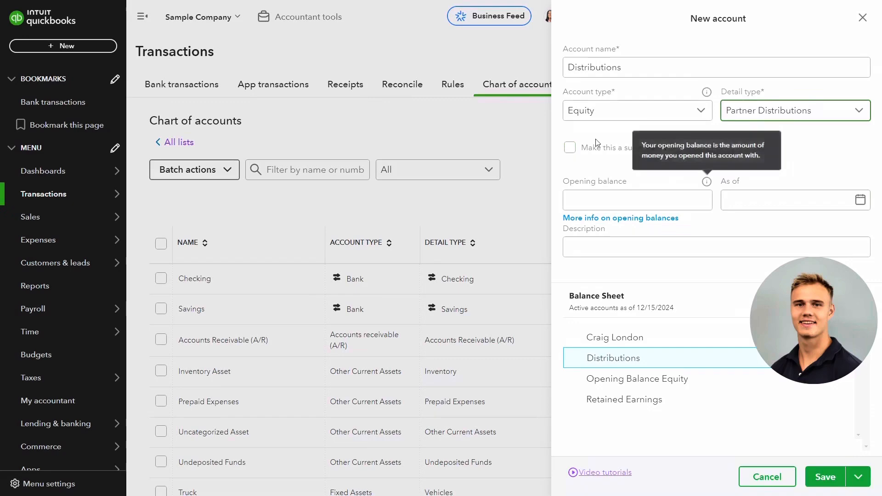
Make the Distributions account a subaccount of the partner's equity account and save it.
click(570, 147)
click(607, 193)
click(609, 216)
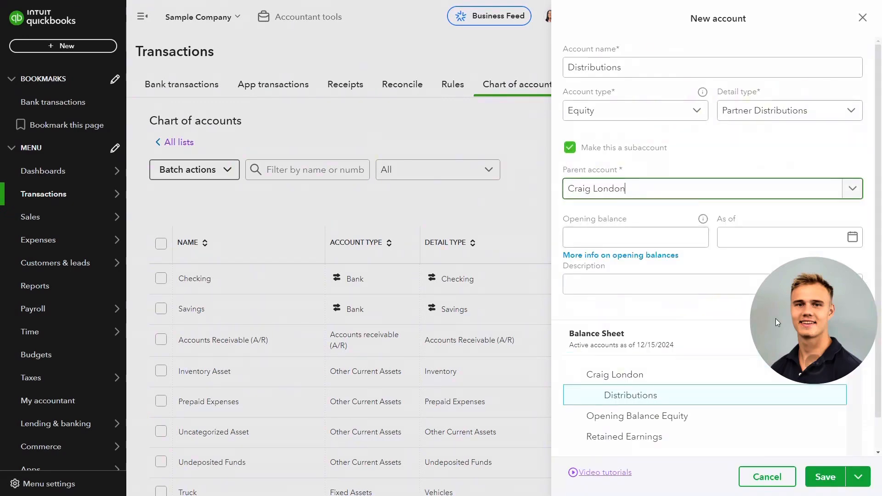
click(822, 476)
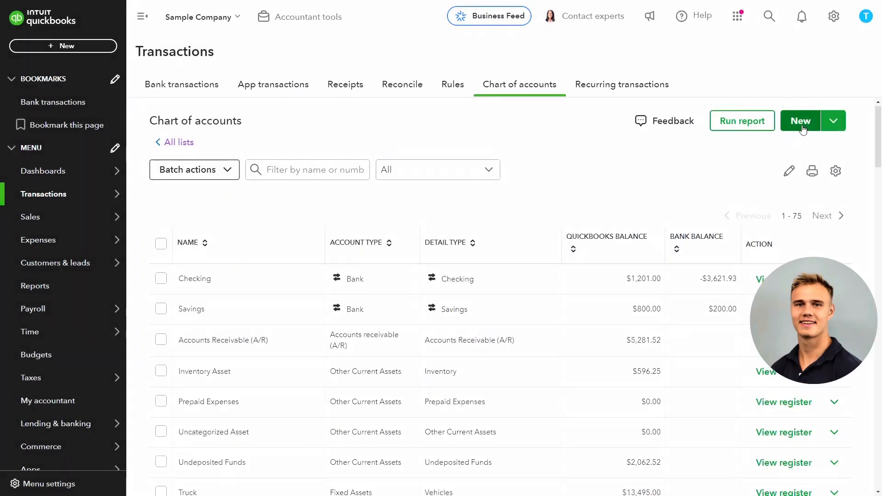
Create and save a new account named Contributions with account type Equity and detail type Partner Contributions.
click(801, 121)
click(600, 67)
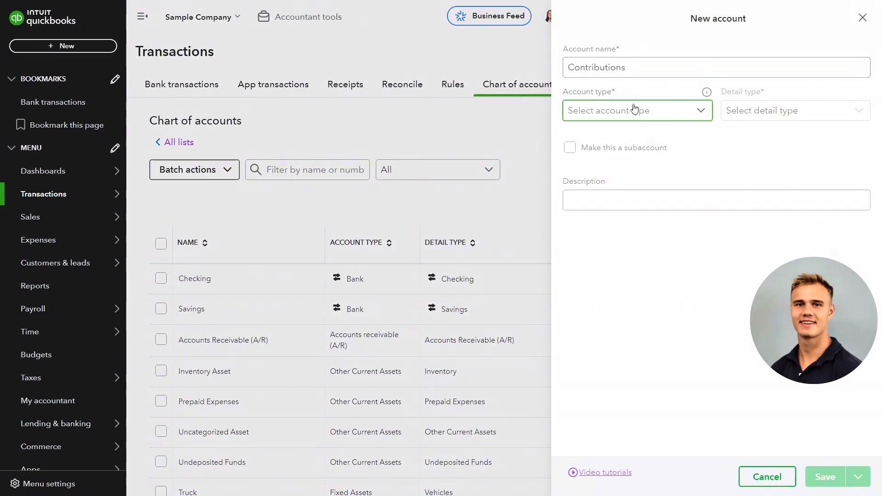
click(613, 111)
scroll(613, 202, down, 2)
click(617, 247)
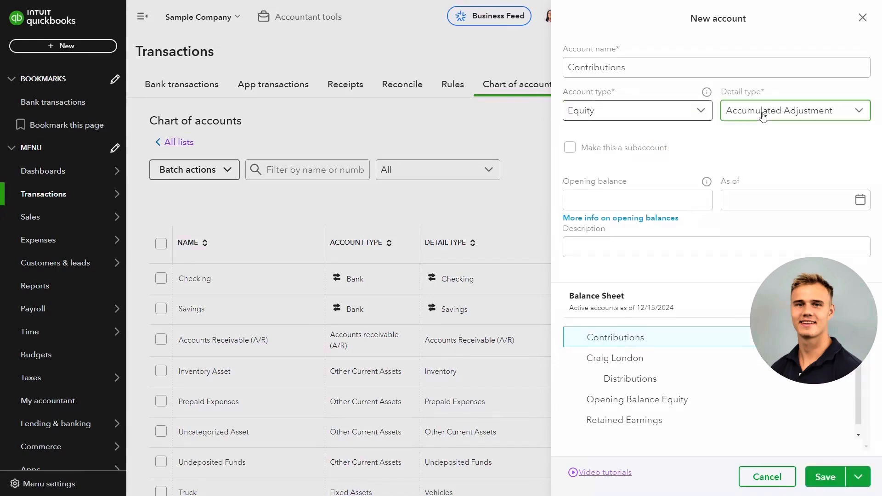
click(764, 112)
scroll(736, 215, down, 2)
click(739, 229)
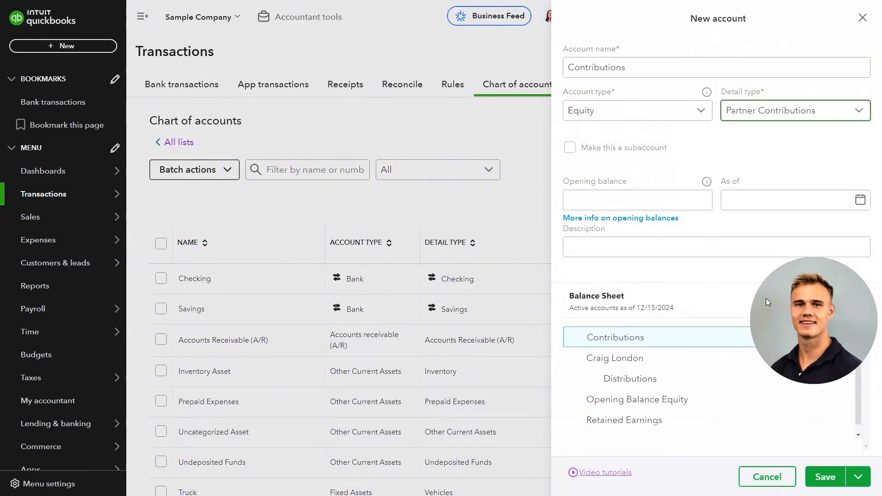
click(815, 475)
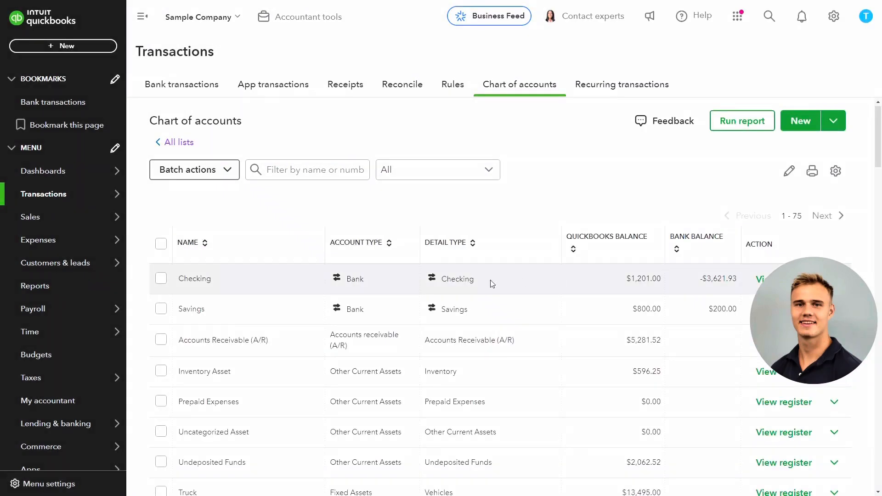
Filter the chart of accounts by "contribu" and open the Contributions account for editing.
scroll(365, 310, down, 10)
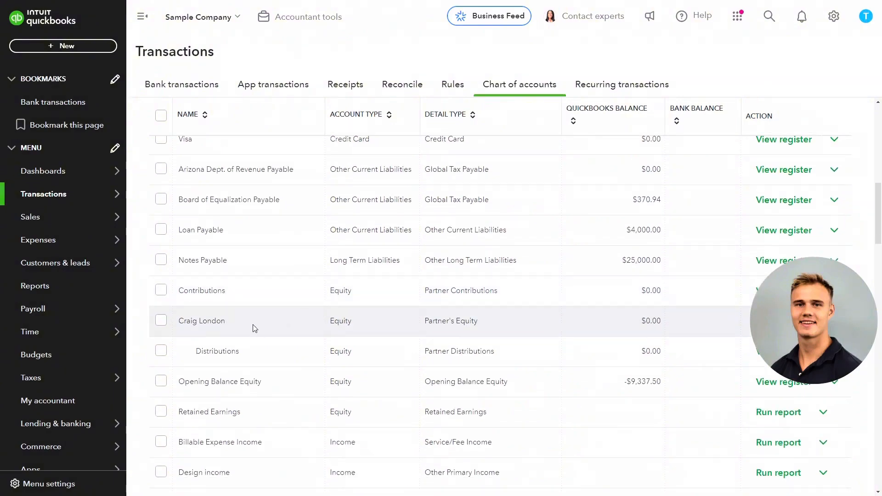
scroll(630, 246, up, 10)
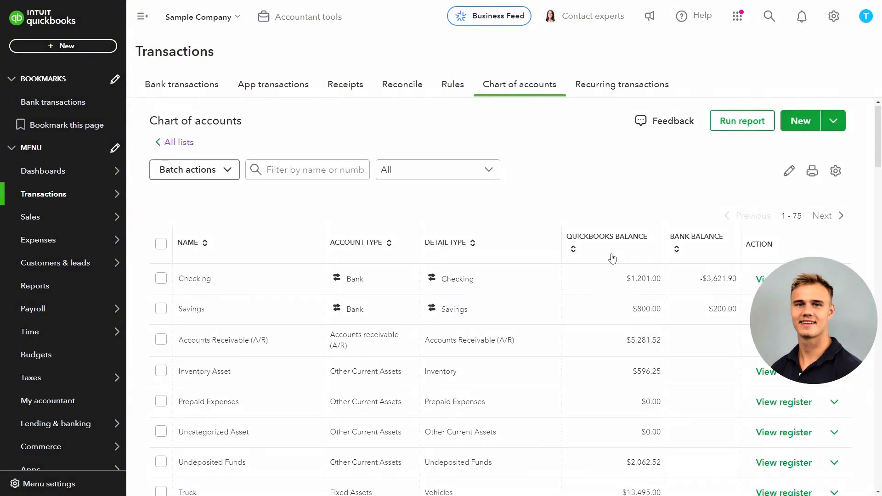
scroll(574, 258, down, 3)
scroll(547, 261, down, 3)
scroll(278, 184, up, 5)
click(294, 170)
text(contribu)
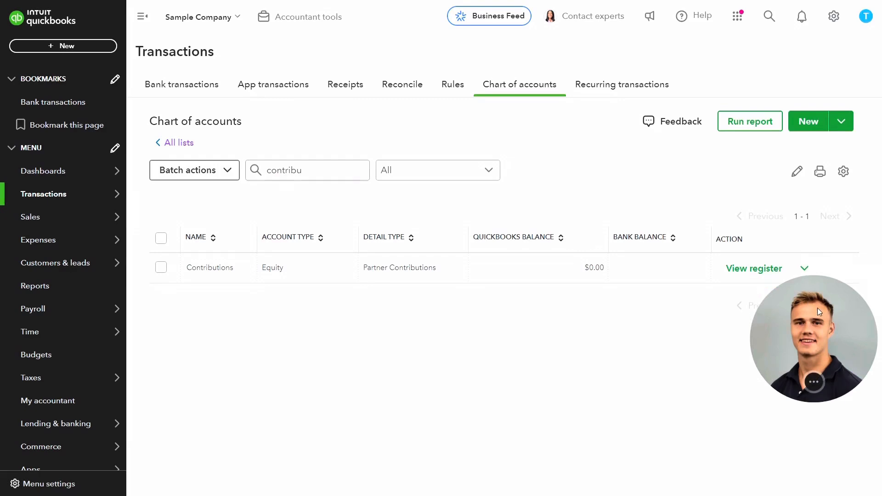
click(807, 267)
click(744, 292)
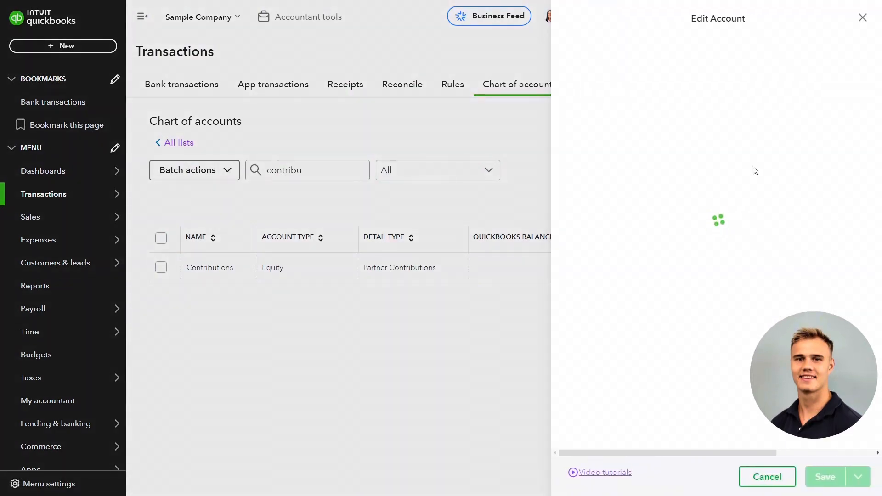
Make the Contributions account a subaccount of the partner's equity account and save the change.
click(592, 148)
click(602, 187)
click(604, 215)
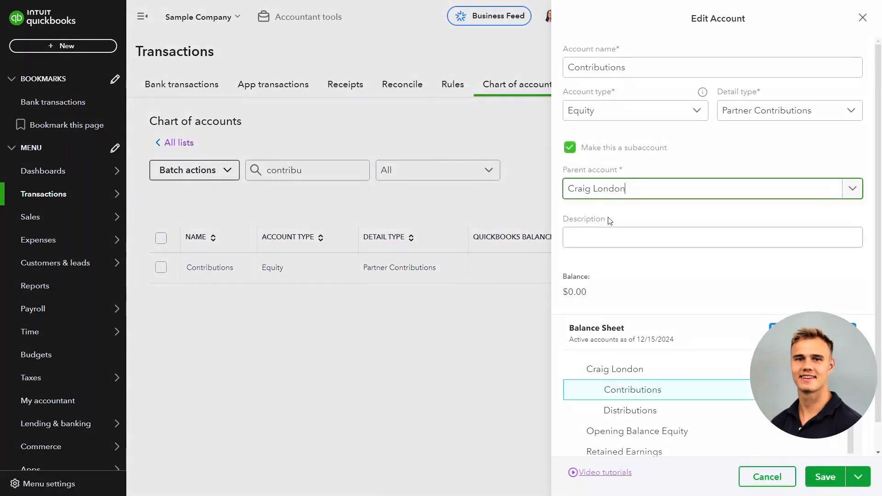
click(823, 477)
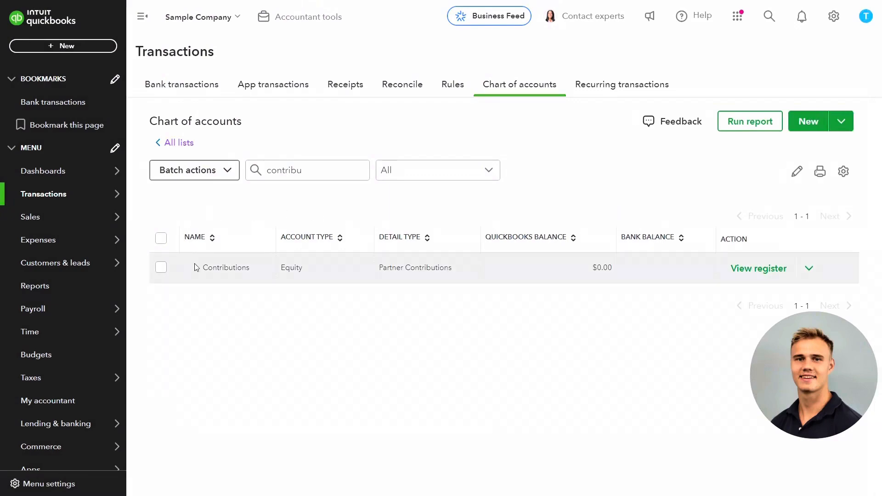
Clear the name filter in the chart of accounts and review the partner's equity account with its subaccounts.
click(167, 143)
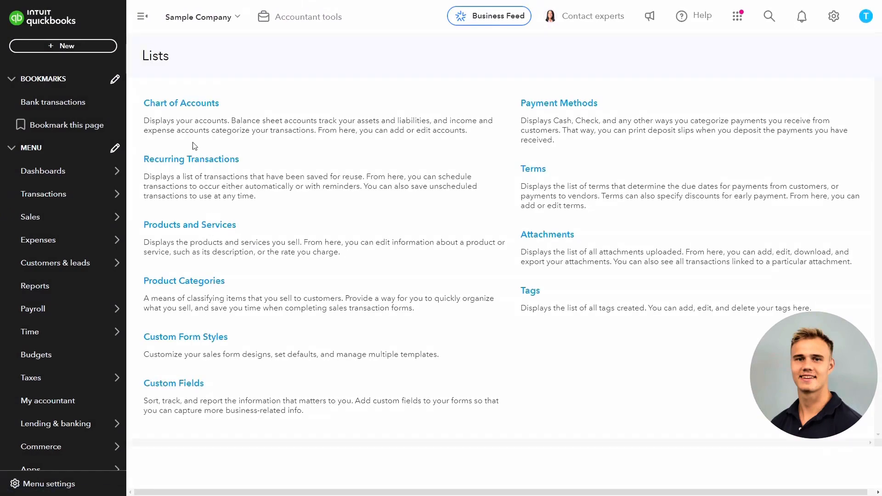
click(182, 107)
click(292, 170)
double_click(291, 170)
key(BackSpace)
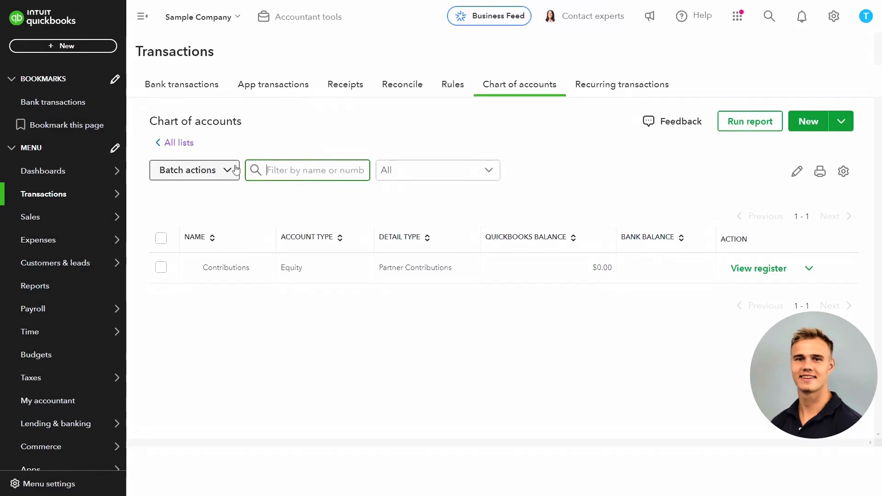
scroll(324, 271, down, 7)
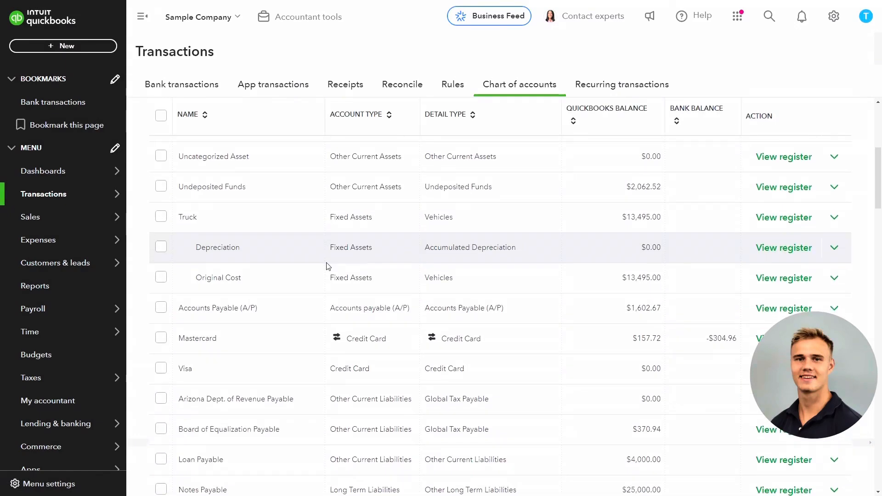
scroll(324, 277, down, 3)
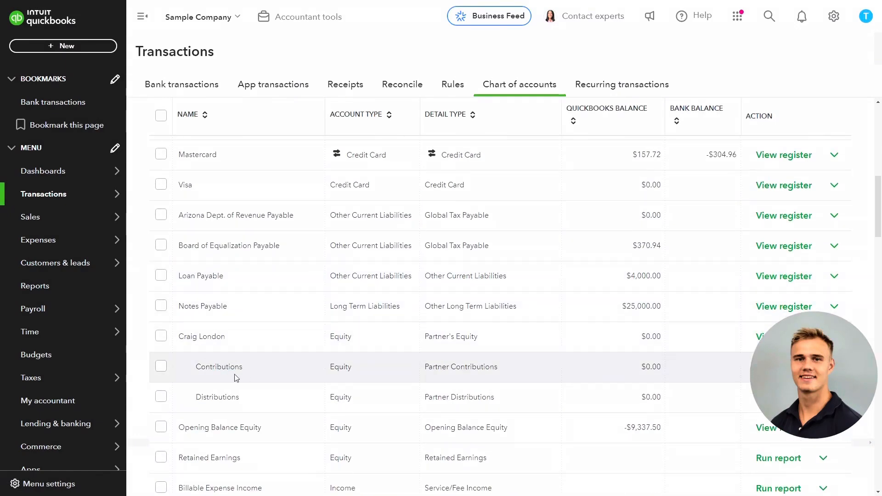
Start a new account named Capital with account type Equity and detail type Partner's Equity.
scroll(263, 398, up, 10)
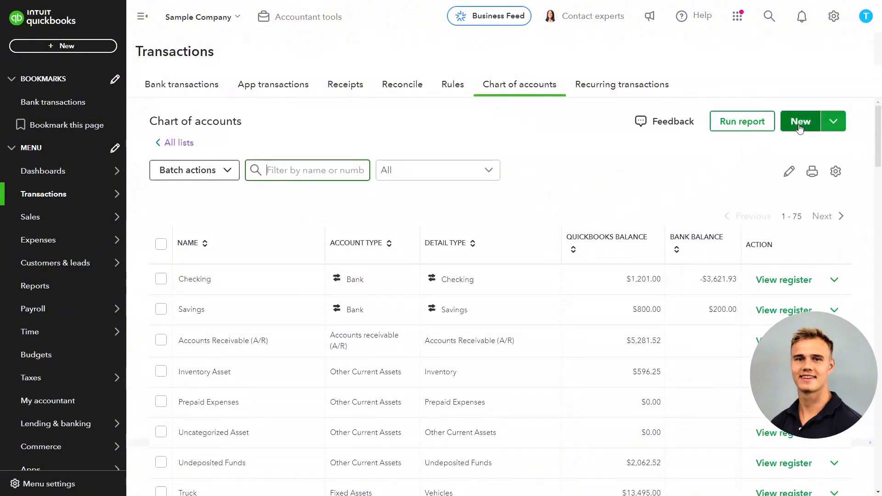
click(800, 122)
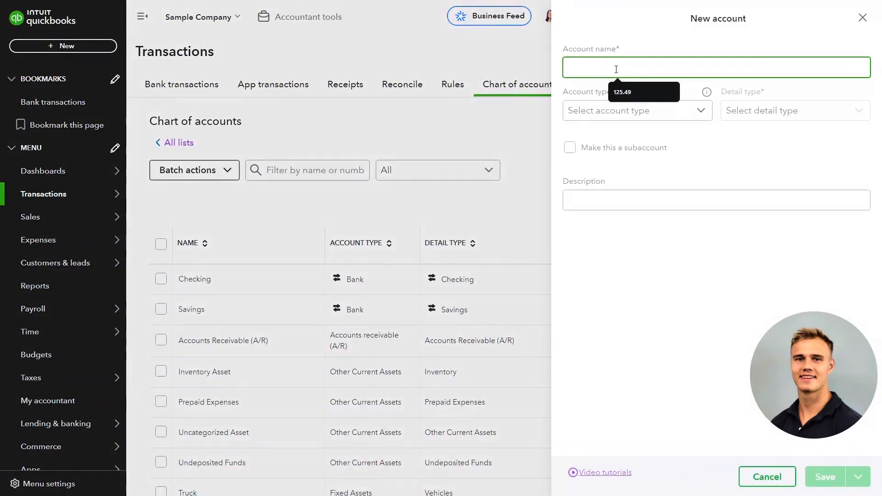
text(Capital)
click(622, 109)
scroll(618, 215, down, 1)
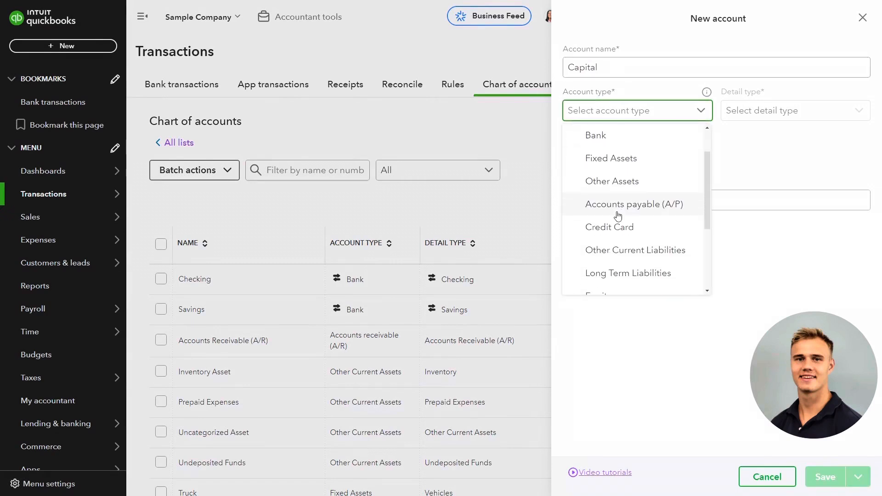
scroll(618, 215, down, 2)
click(615, 204)
click(772, 109)
scroll(727, 199, down, 3)
click(731, 227)
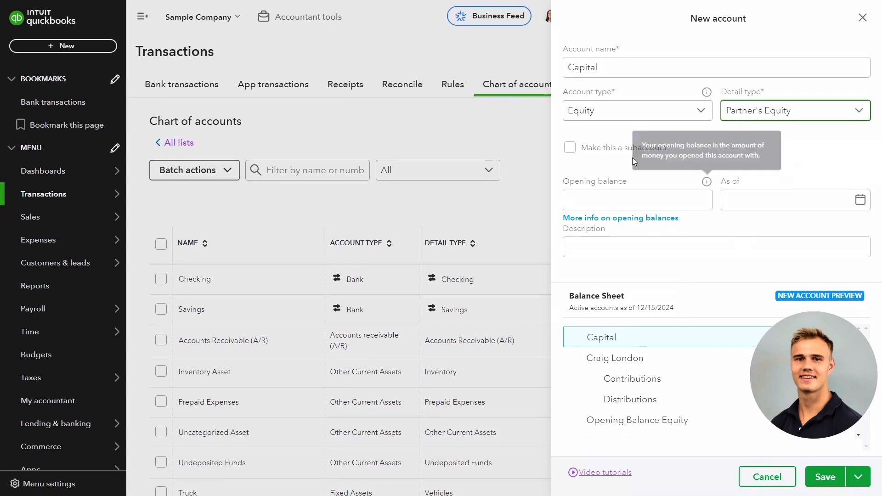
Make the Capital account a subaccount of the partner's equity account, save it and review the equity accounts in the list.
click(570, 147)
click(586, 191)
click(593, 213)
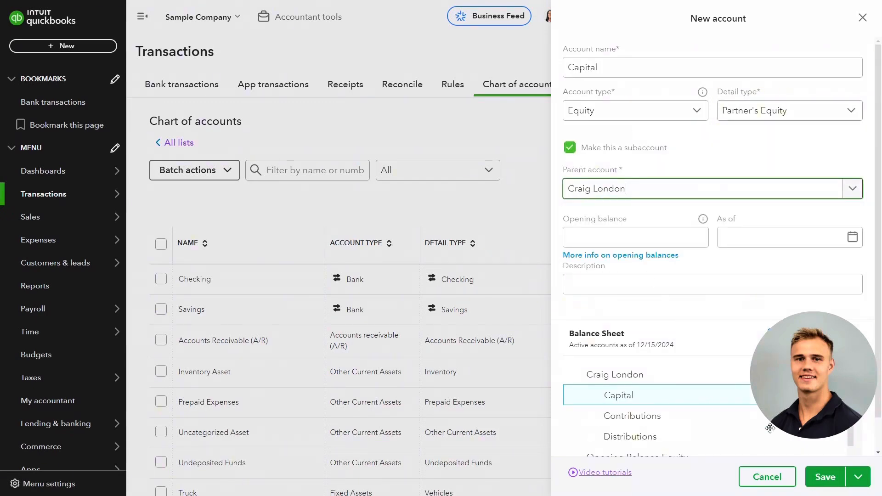
click(823, 477)
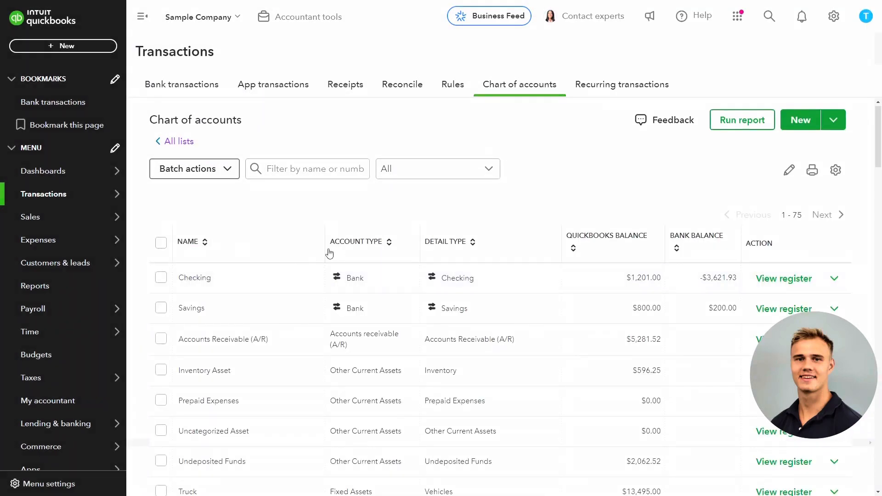
scroll(209, 269, down, 10)
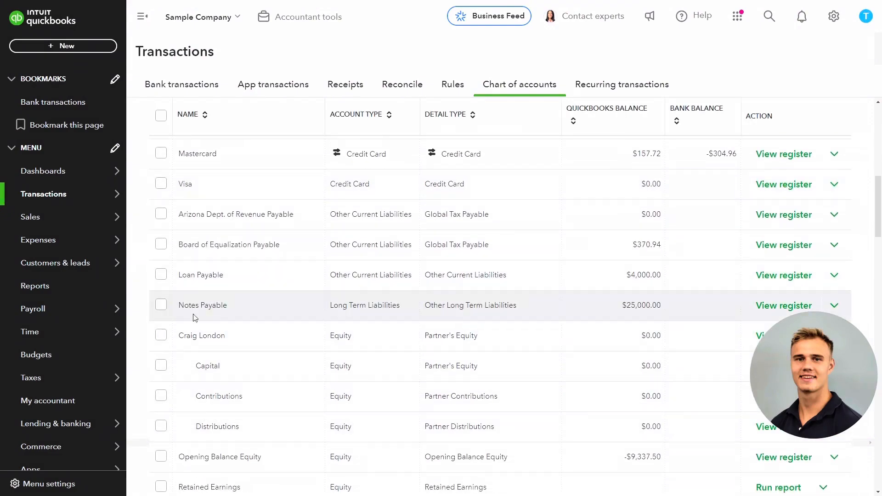
Open a new check for paying the partner.
click(143, 15)
click(11, 16)
click(21, 48)
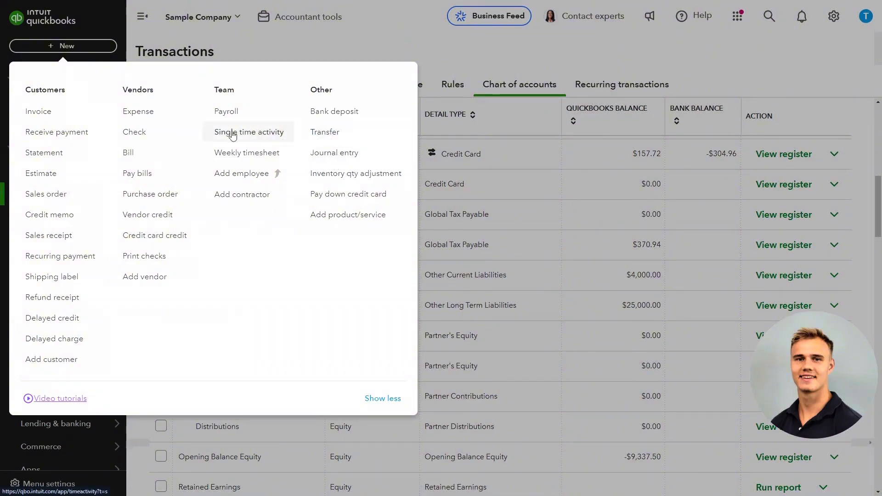
click(146, 133)
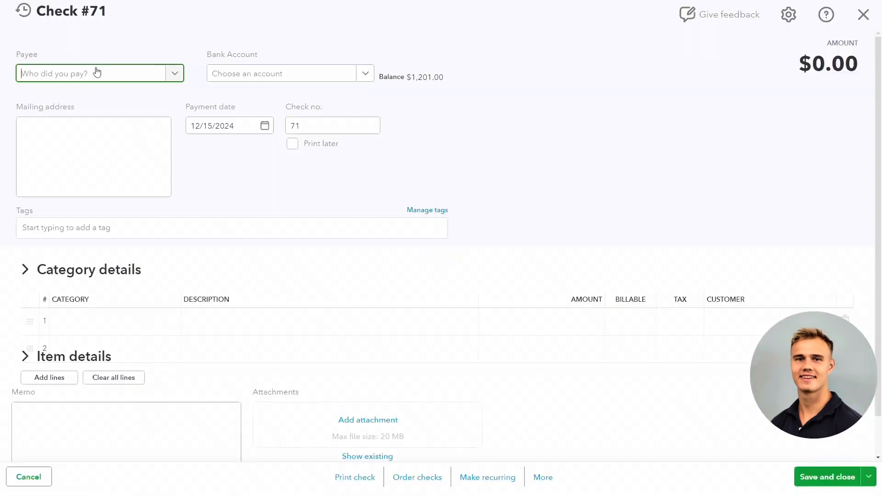
Enter the partner's full name as the check's payee.
click(85, 77)
text(craig)
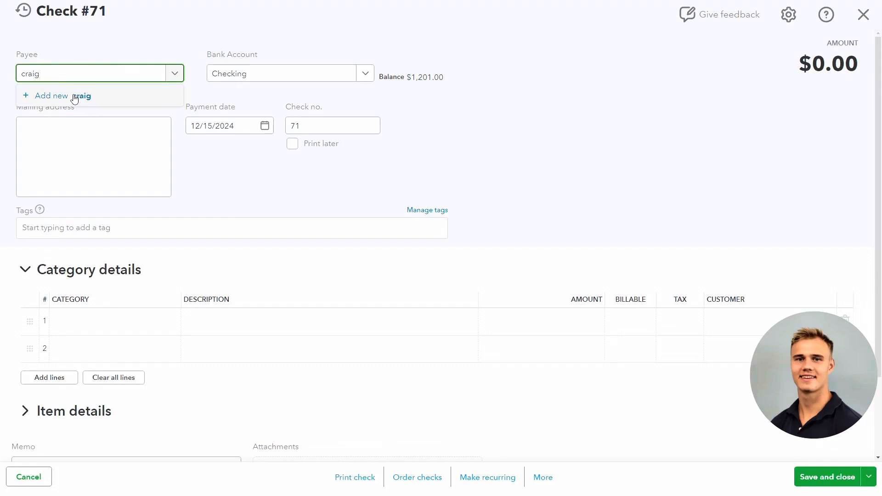
text(a)
key(BackSpace)
key(BackSpace)
key(BackSpace)
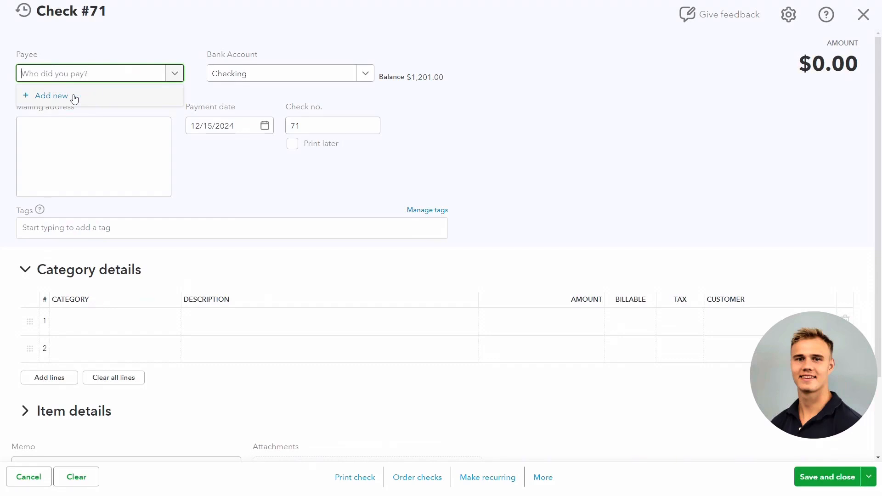
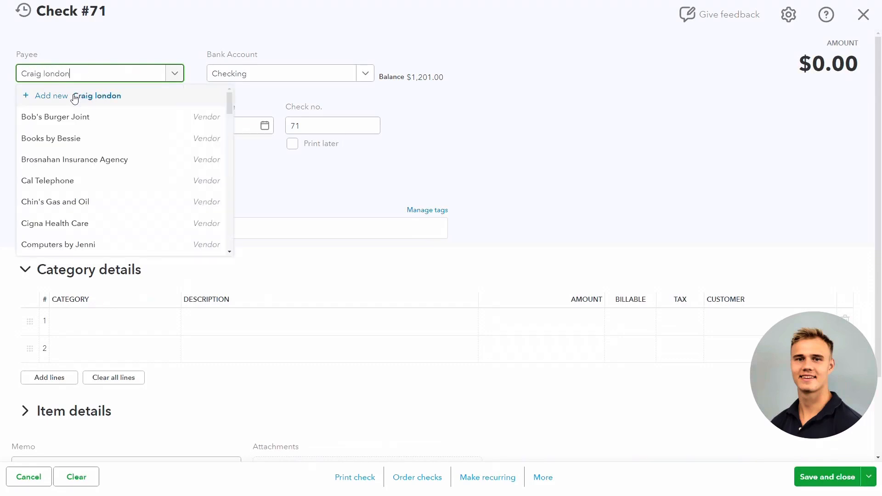
Add the payee as a new vendor, capitalize the last name in the vendor display name and save the vendor.
click(75, 97)
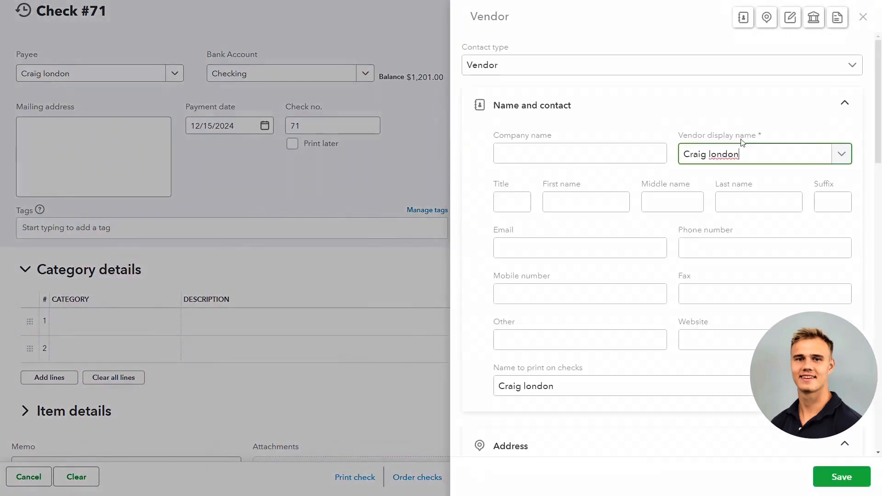
click(712, 157)
key(BackSpace)
text(L)
click(843, 477)
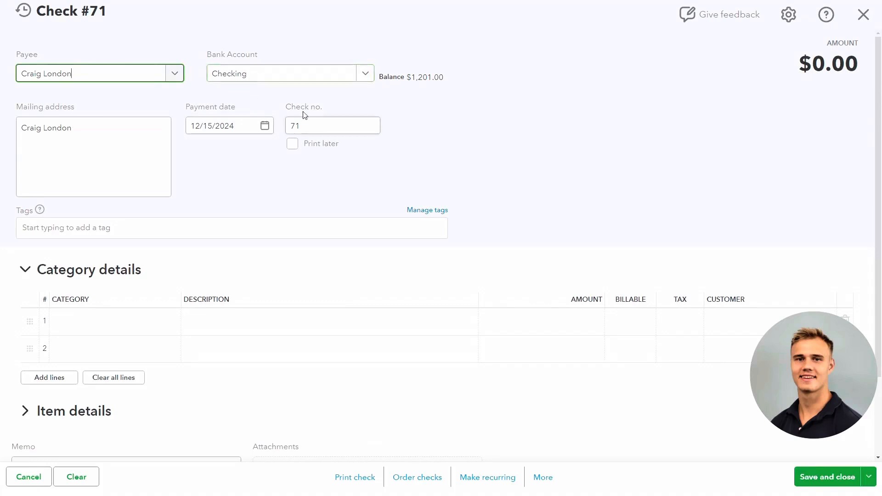
Assign the check's first line to the partner's Distributions account with an amount of 500, and save and close the check.
click(116, 321)
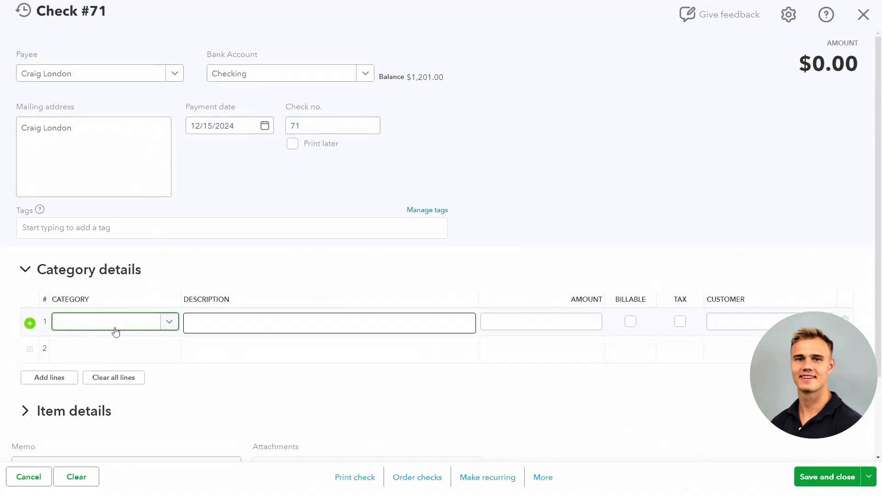
text(ds)
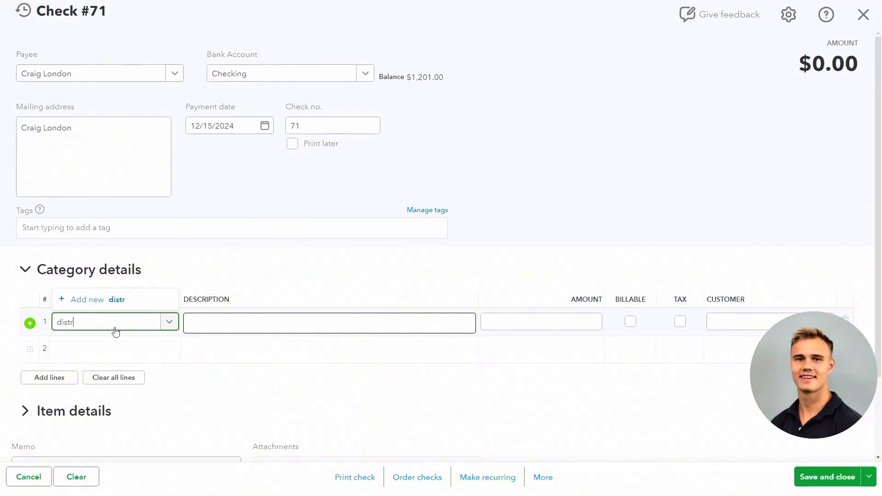
click(114, 299)
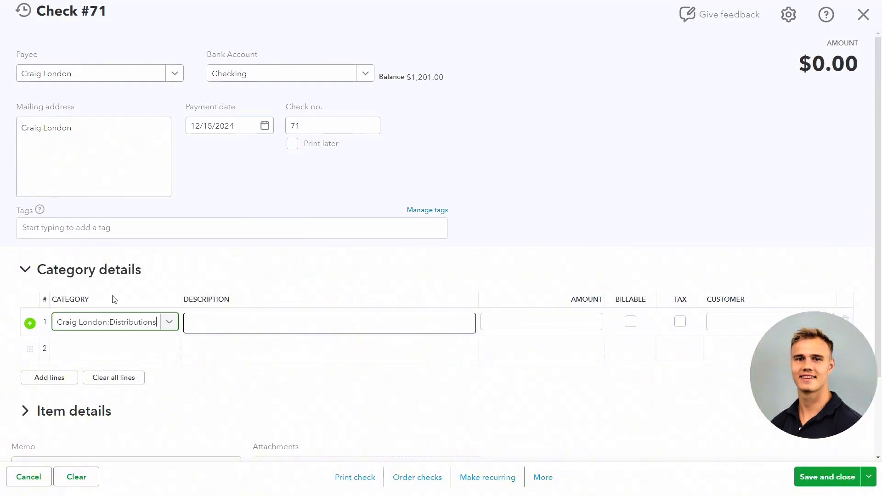
click(86, 324)
click(552, 323)
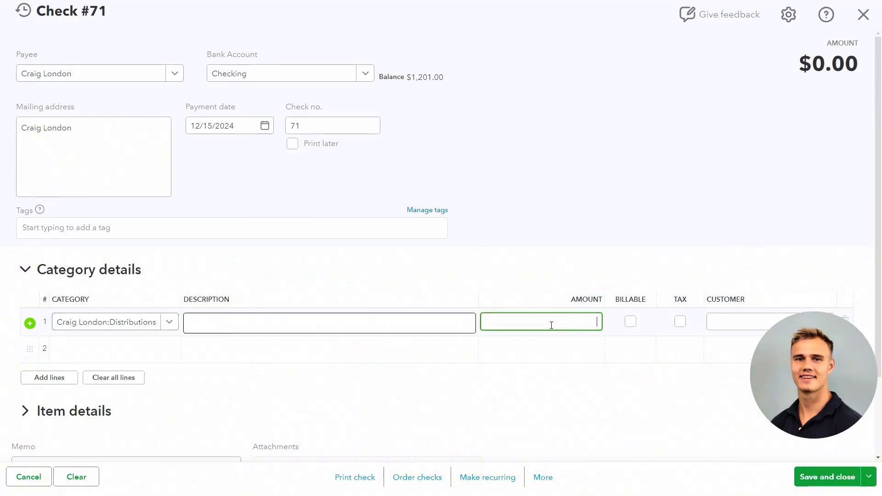
click(609, 246)
click(811, 478)
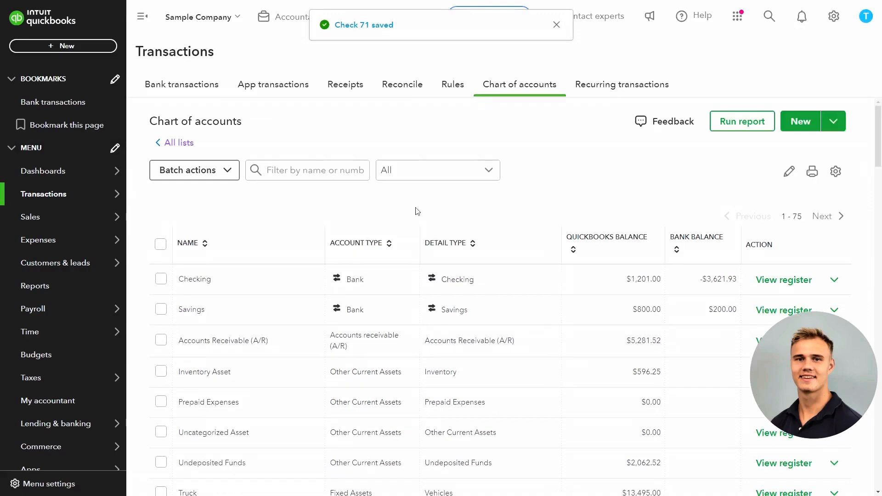
Open the Balance Sheet report through 12/31/2024 and examine the partner's distributions and equity total, the net income and the retained earnings.
click(56, 289)
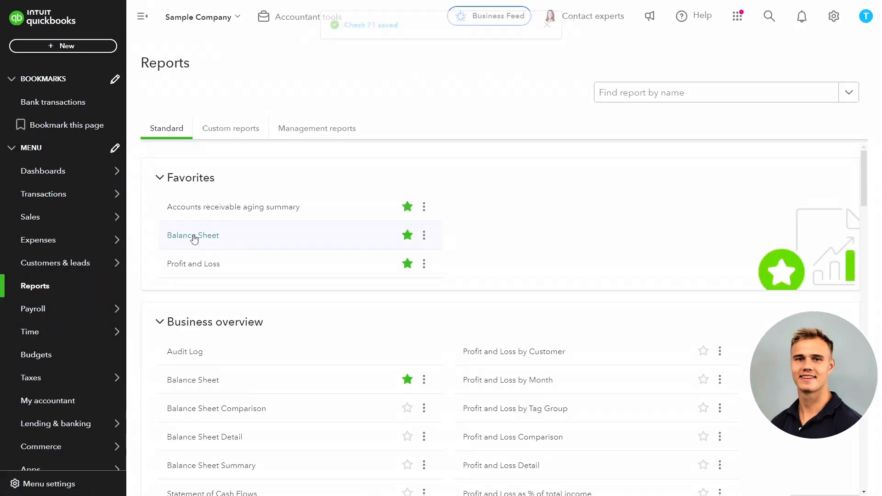
click(218, 236)
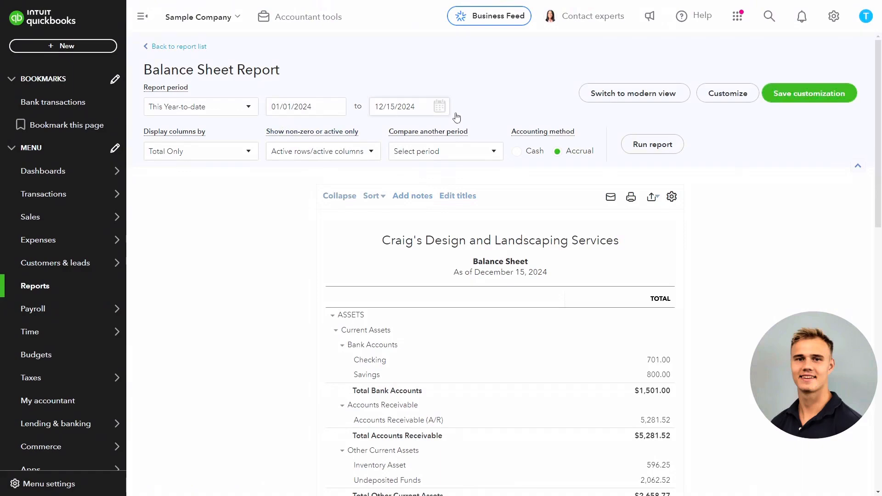
scroll(491, 200, down, 14)
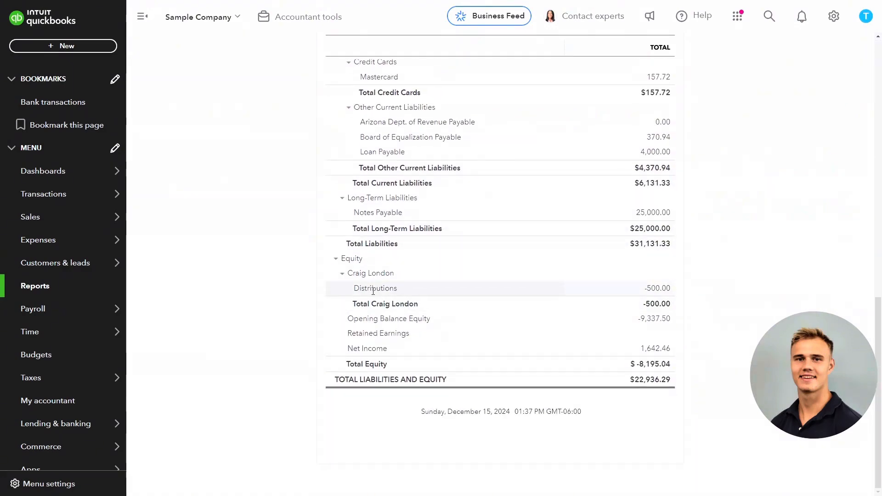
drag(361, 289, 389, 289)
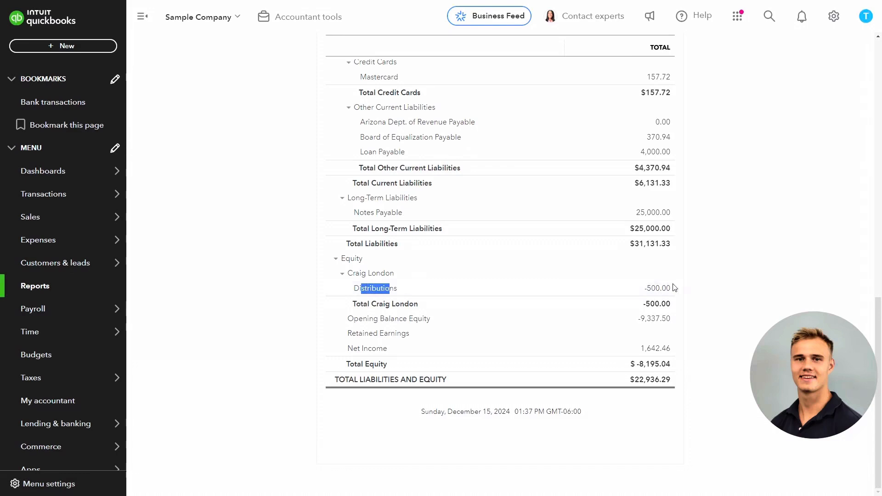
drag(361, 304, 415, 304)
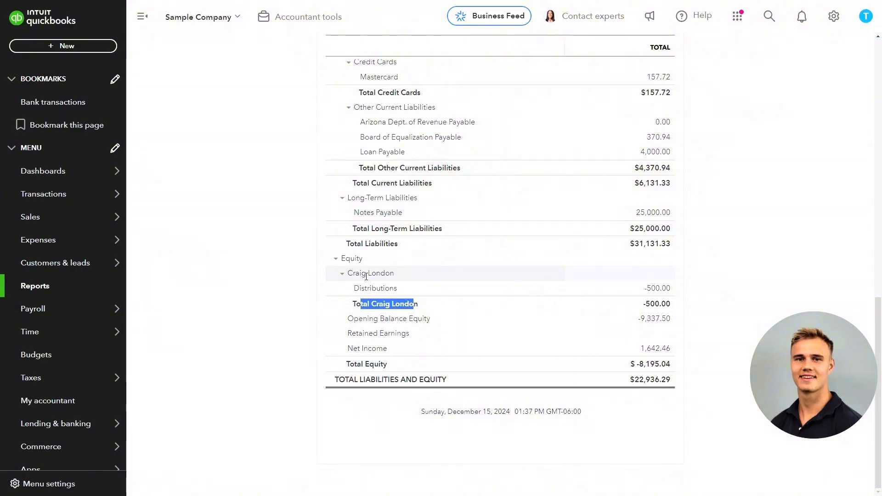
drag(352, 348, 379, 347)
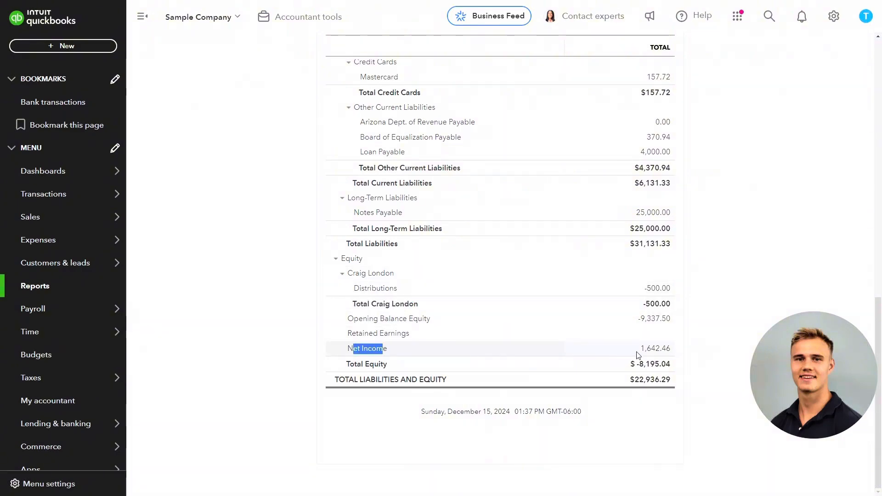
drag(356, 334, 407, 334)
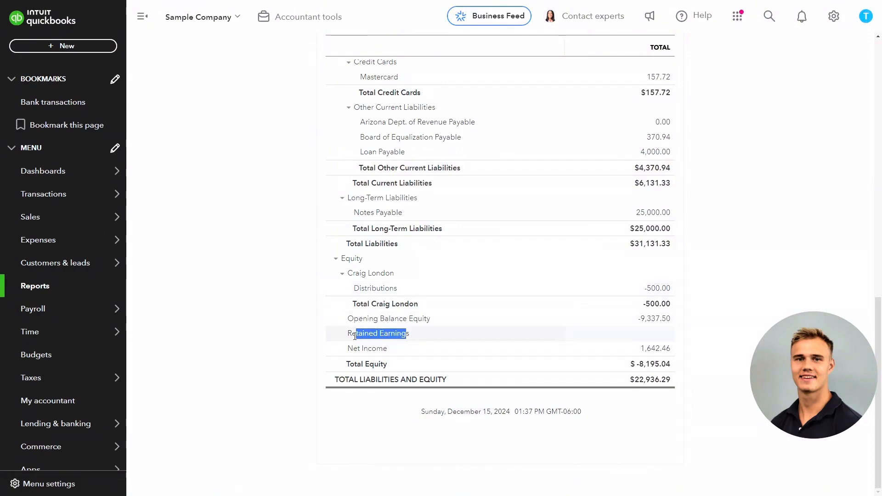
Set the Balance Sheet report period to 01/01/2025 through 01/01/2025 and rerun the report.
scroll(391, 317, up, 15)
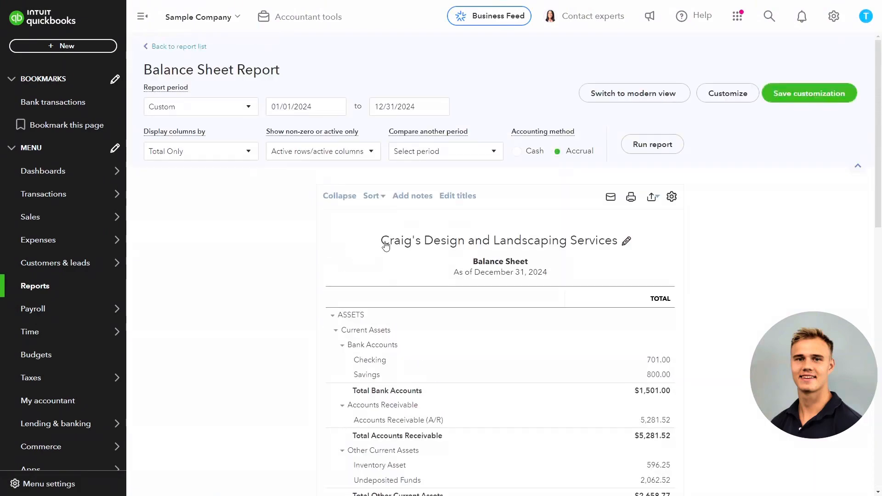
click(336, 107)
click(348, 258)
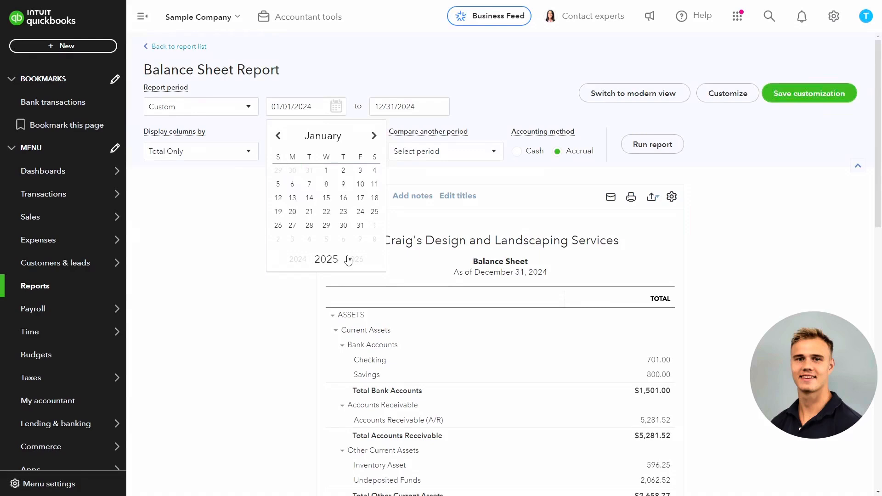
click(326, 171)
click(444, 109)
click(478, 135)
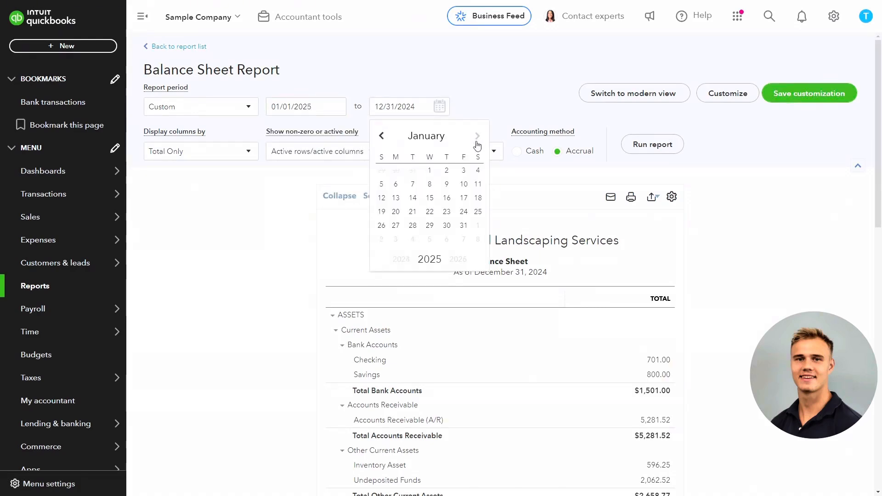
click(437, 175)
click(639, 145)
Check the Net Income line in the equity section and copy the Retained Earnings amount.
scroll(388, 321, down, 15)
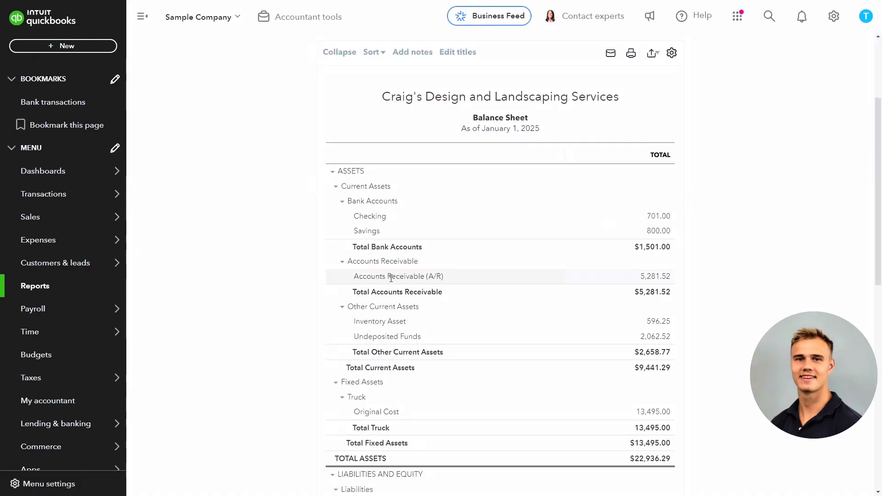
drag(389, 348, 358, 349)
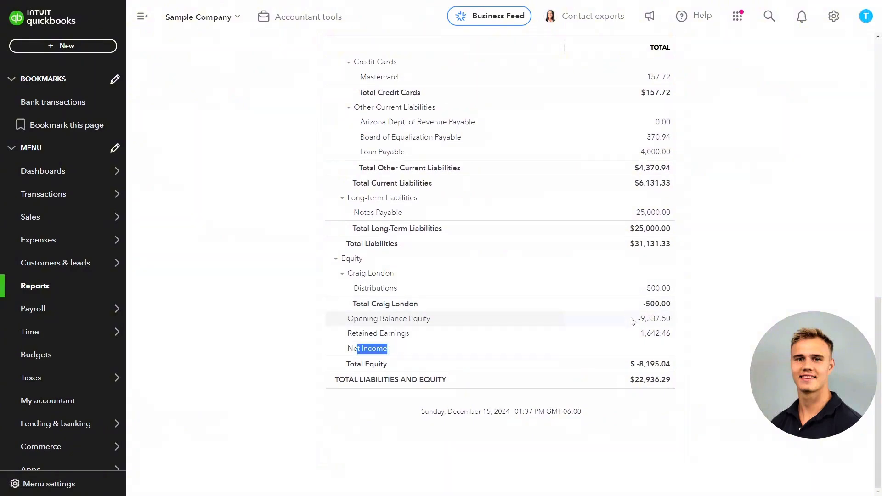
drag(644, 335, 671, 335)
key(ctrl+c)
click(684, 336)
right_click(659, 340)
click(666, 344)
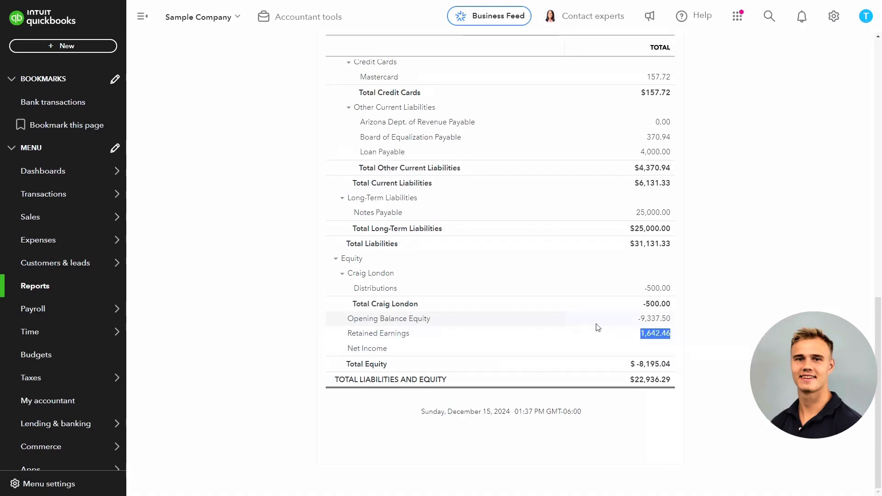
Start a new journal entry and assign its first line to the Retained Earnings account.
scroll(490, 282, up, 15)
scroll(490, 282, up, 1)
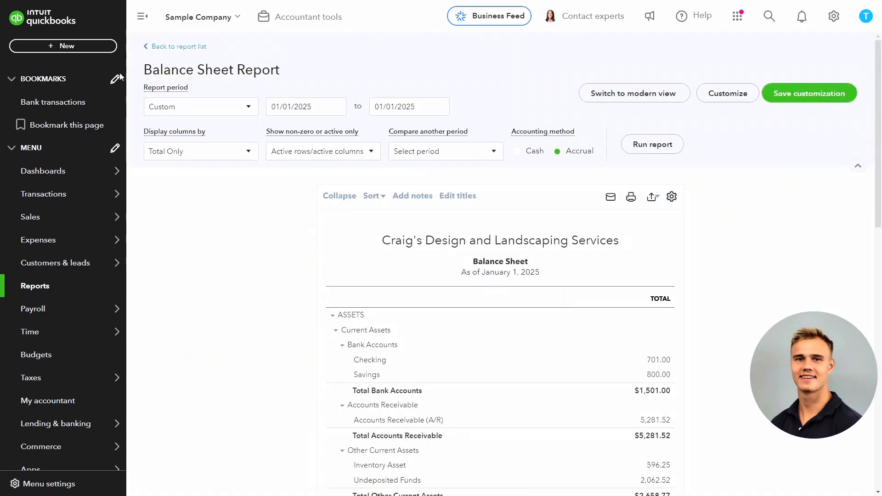
click(69, 46)
click(329, 151)
click(97, 137)
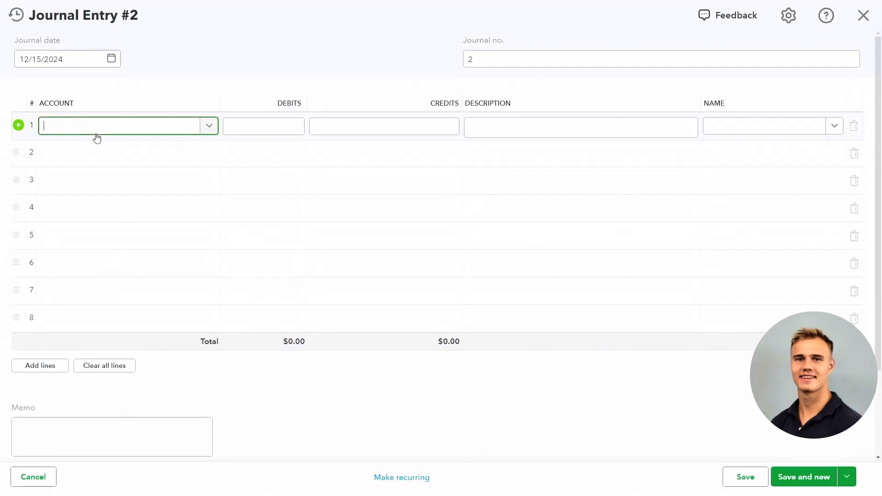
text(retain)
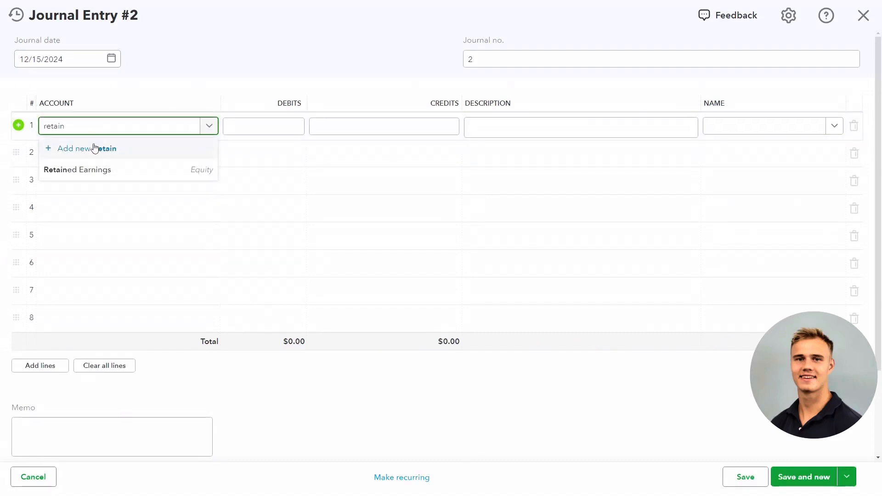
click(89, 170)
Assign the journal entry's second line to the partner's Capital subaccount.
click(89, 155)
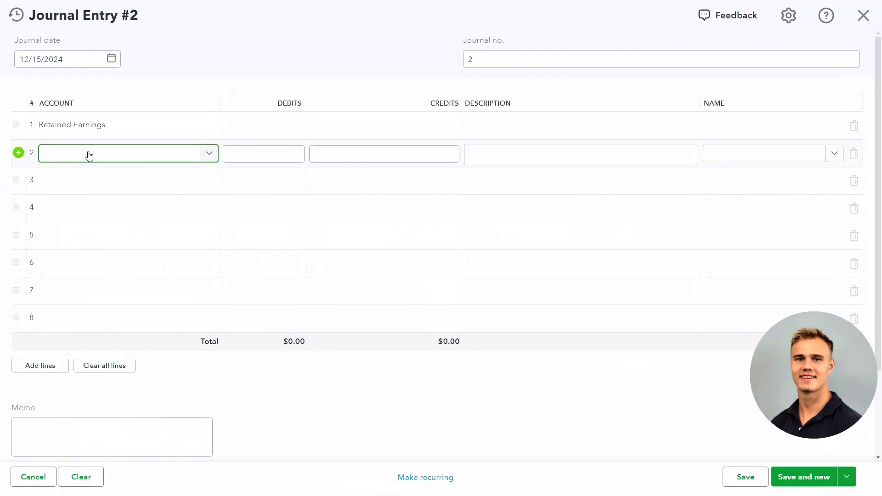
text(capit)
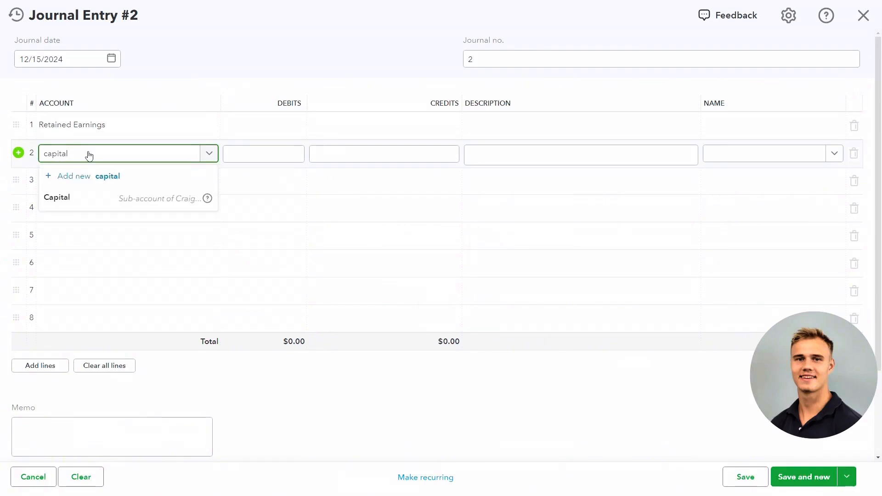
text(al)
click(77, 194)
Debit Retained Earnings on the first line with half of the copied amount, entered as 1,642.46/2.
click(242, 126)
right_click(243, 126)
click(283, 222)
text(/2)
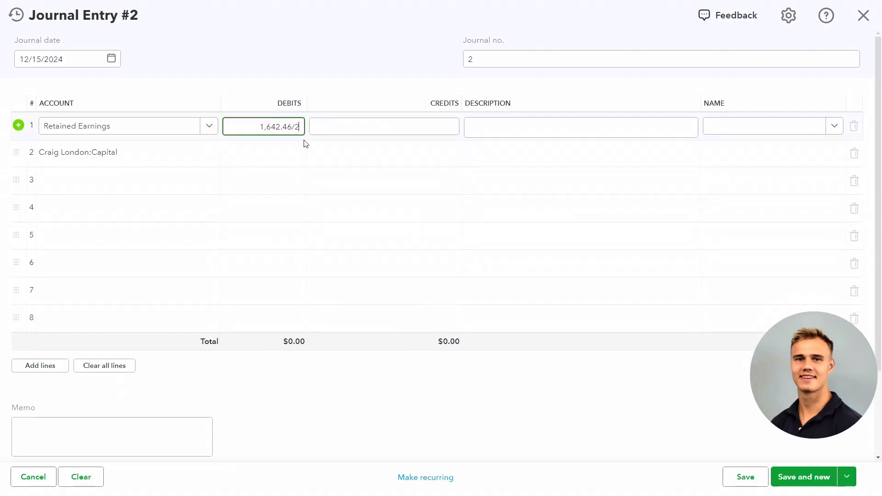
click(339, 157)
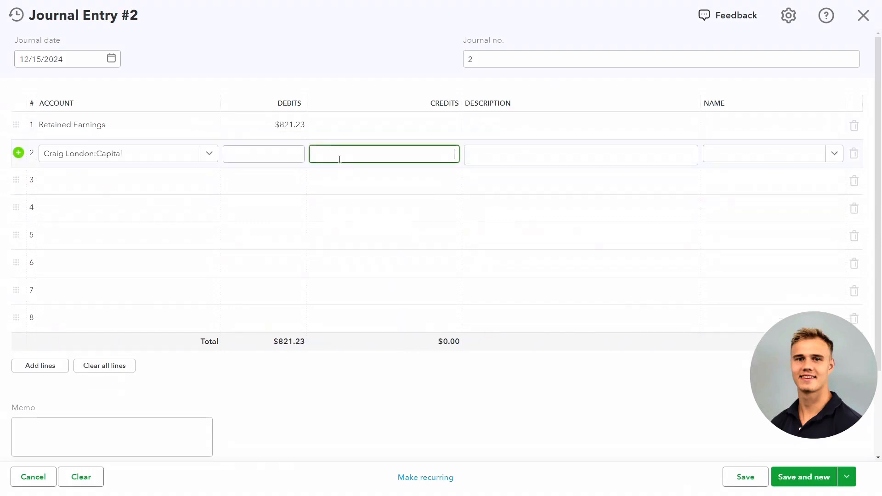
Copy the $821.23 debit from the Retained Earnings line into the credit of the partner's Capital line.
click(287, 121)
right_click(286, 121)
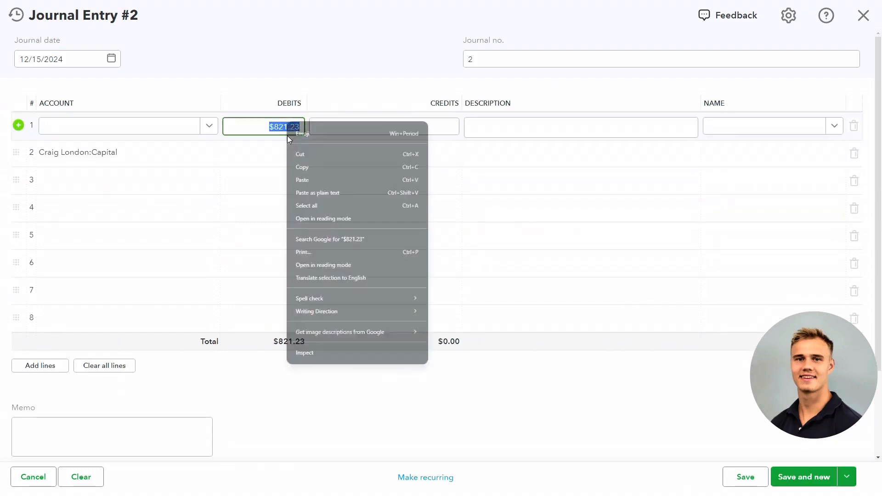
click(308, 170)
click(349, 156)
right_click(349, 157)
click(370, 247)
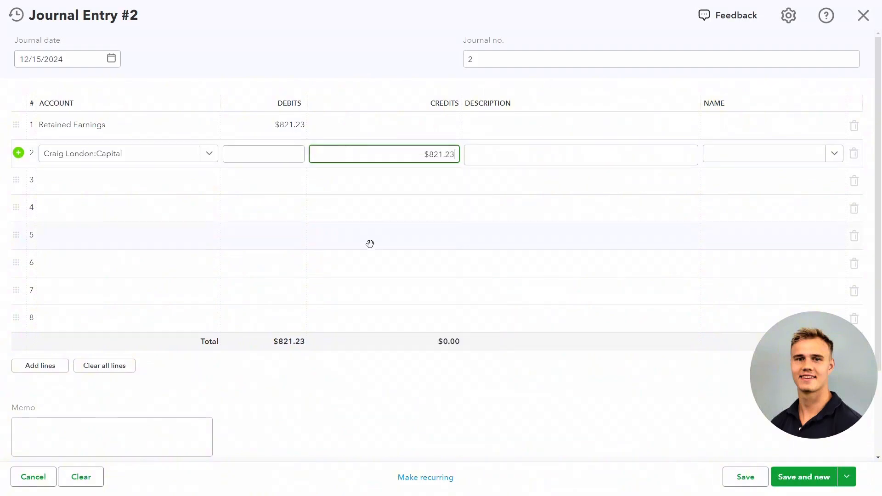
Date the journal entry 12/31/2024, save it, and close the journal entry form.
click(112, 62)
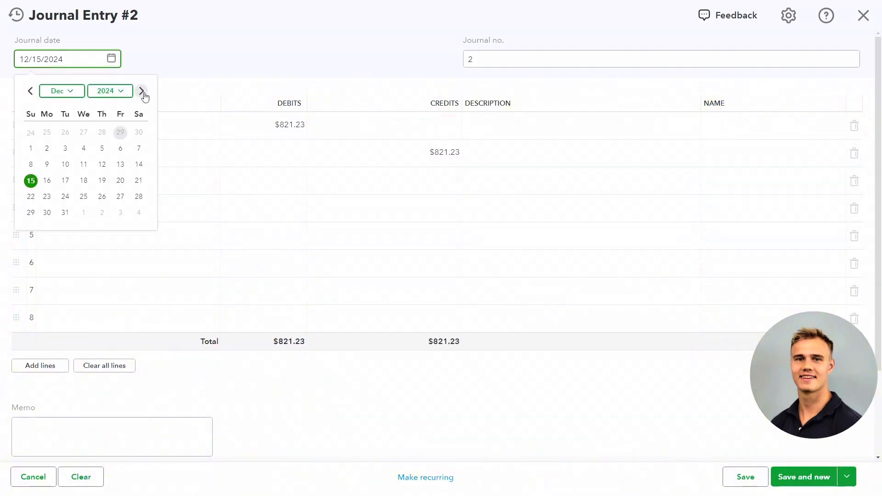
click(66, 213)
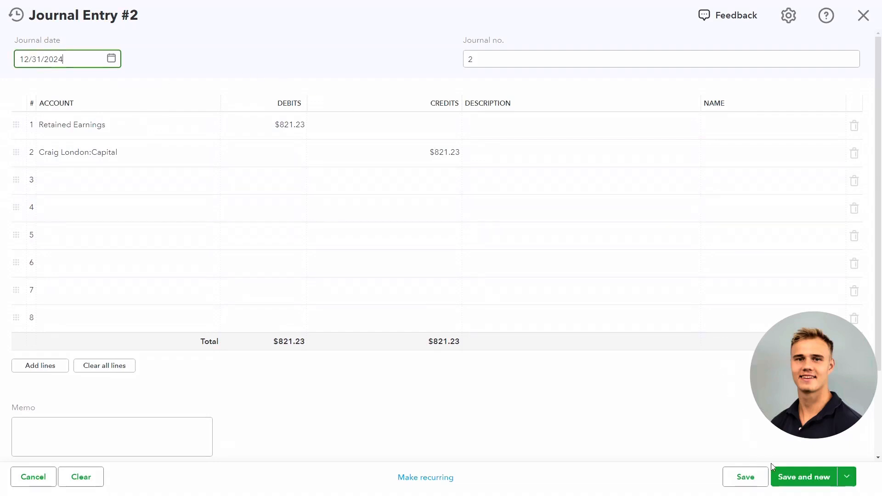
click(798, 476)
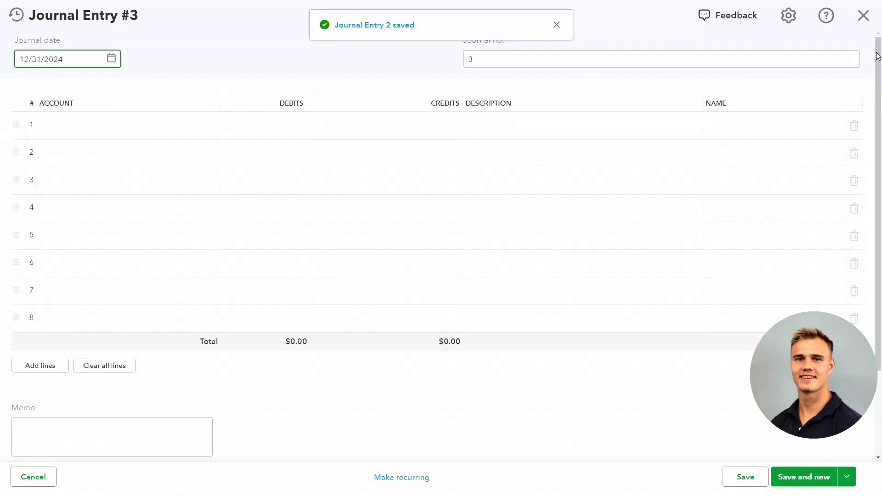
click(863, 15)
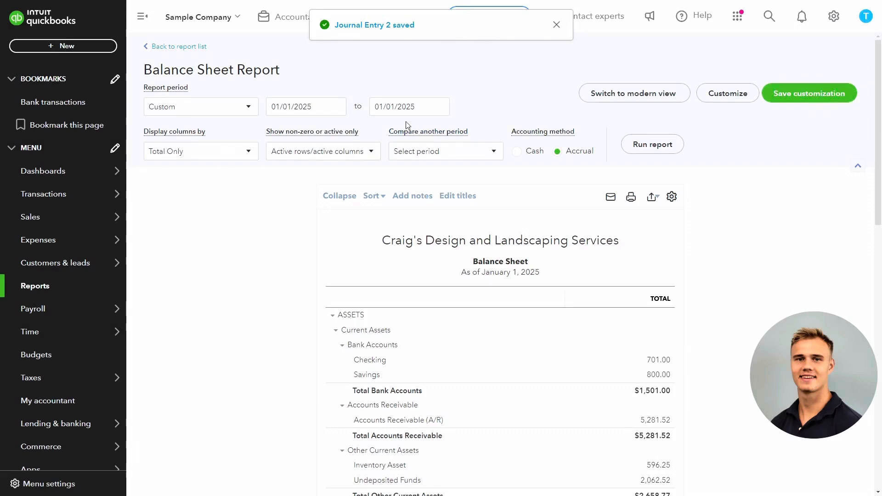
Examine the Retained Earnings line and the partner's Capital and Distributions lines in the Balance Sheet's equity section.
scroll(400, 118, down, 15)
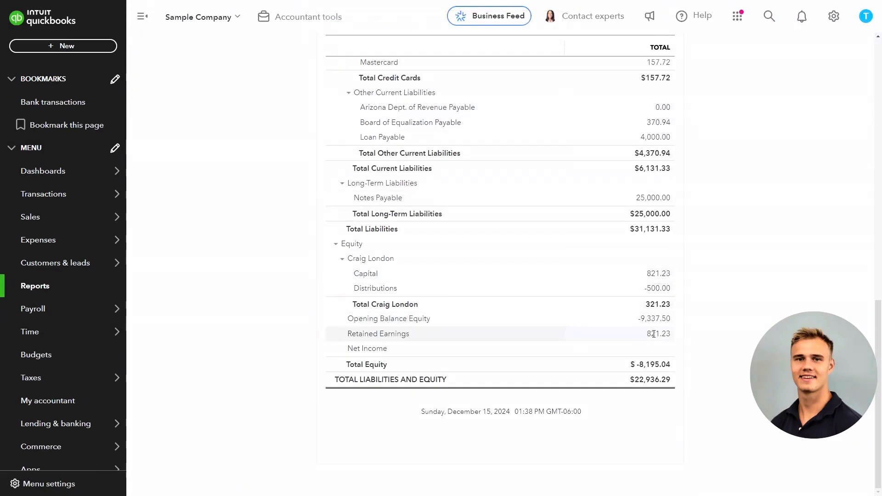
drag(363, 334, 401, 334)
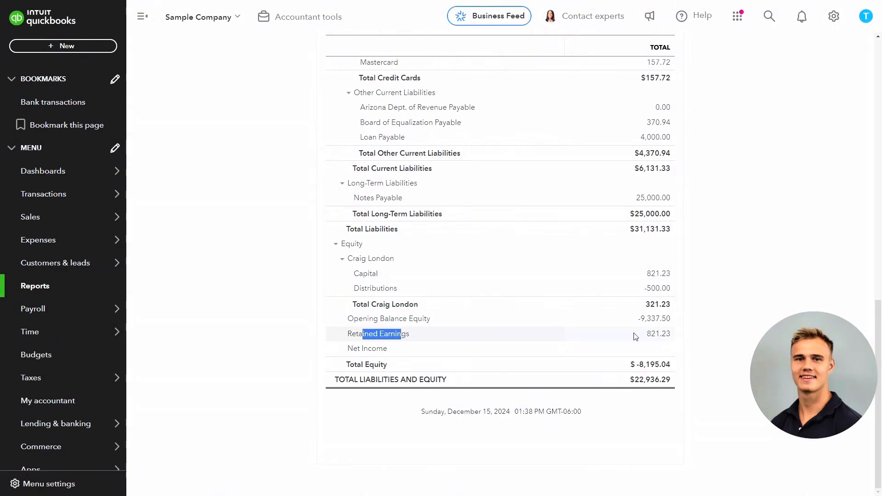
double_click(369, 274)
drag(646, 274, 666, 276)
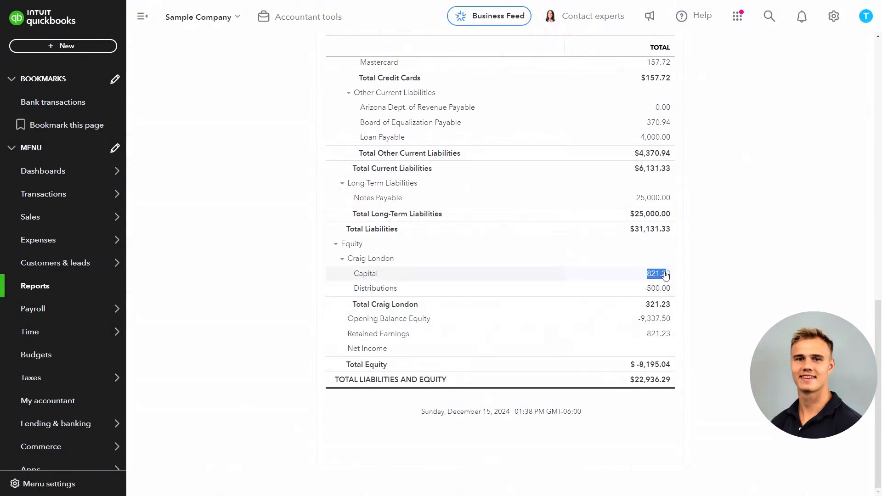
click(367, 288)
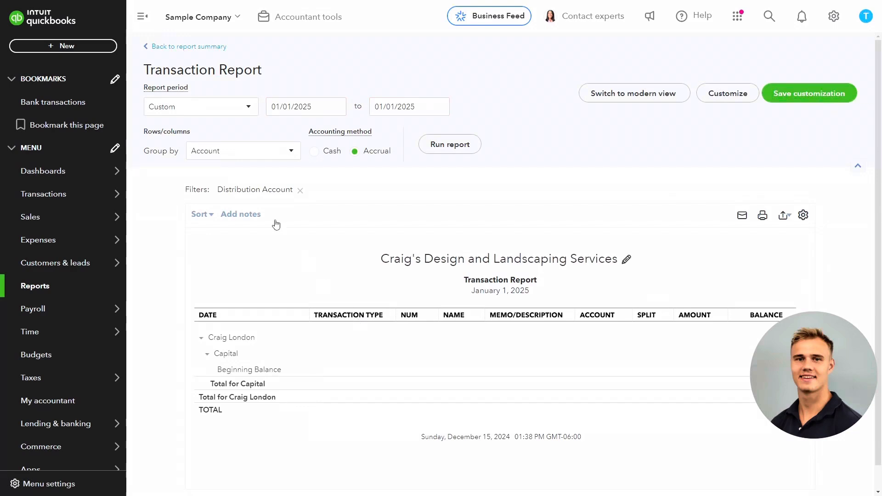
click(181, 46)
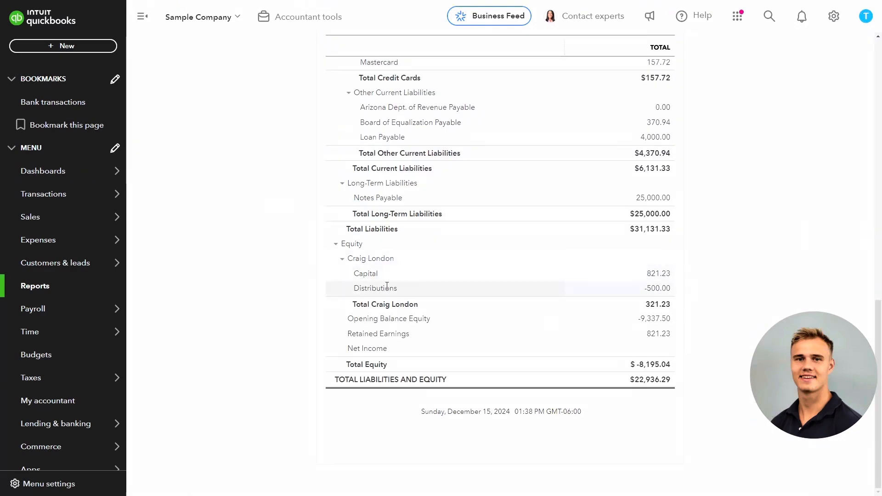